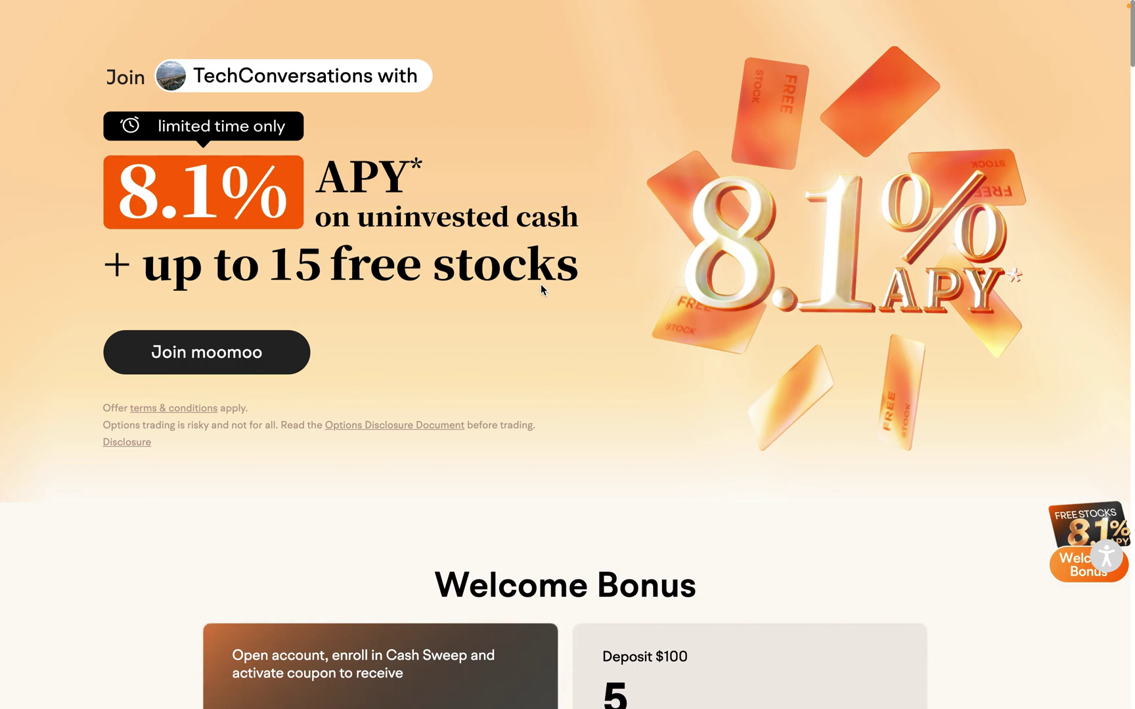
Leave the Discord promo page and return to the Robinhood window
key(super+Tab)
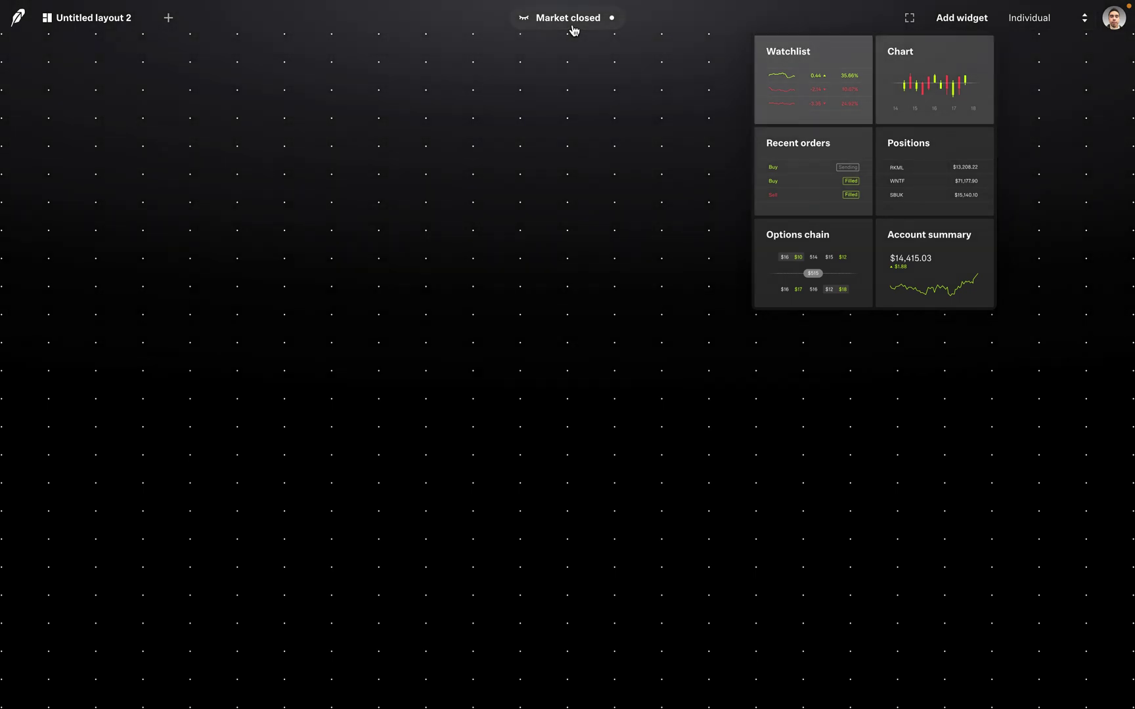
Dismiss the widget picker to reveal the empty Untitled layout 2 canvas
click(521, 197)
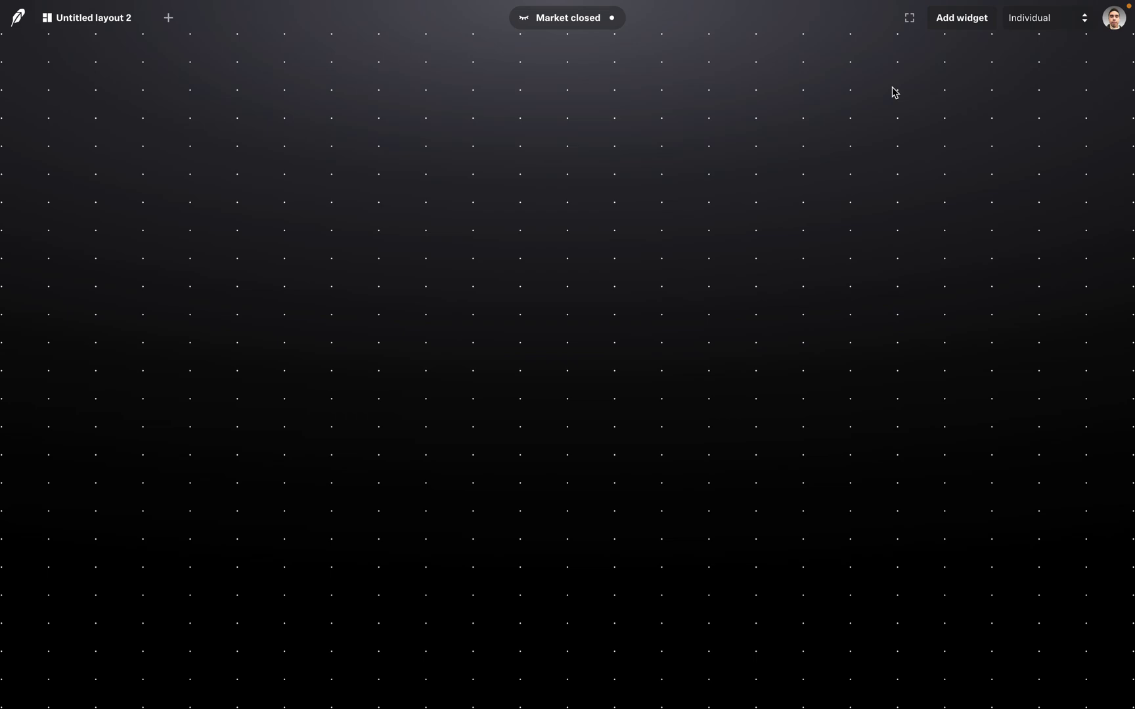
Choose Traditional IRA in the account selector instead of Individual
click(1057, 26)
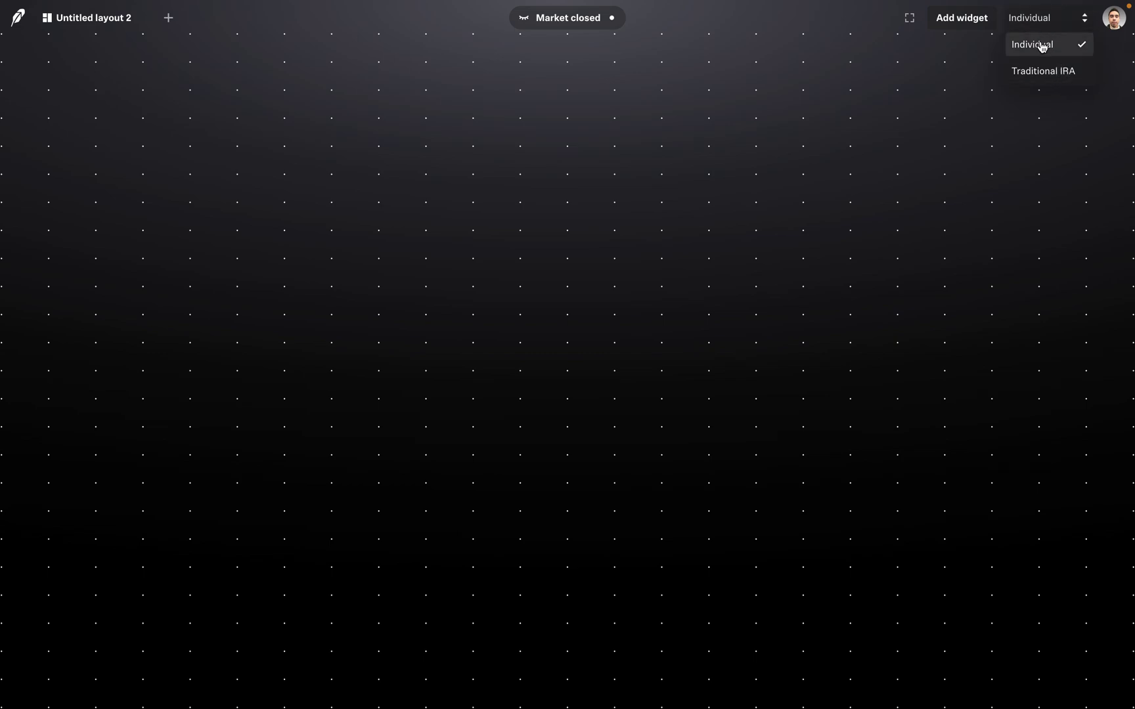
click(1032, 71)
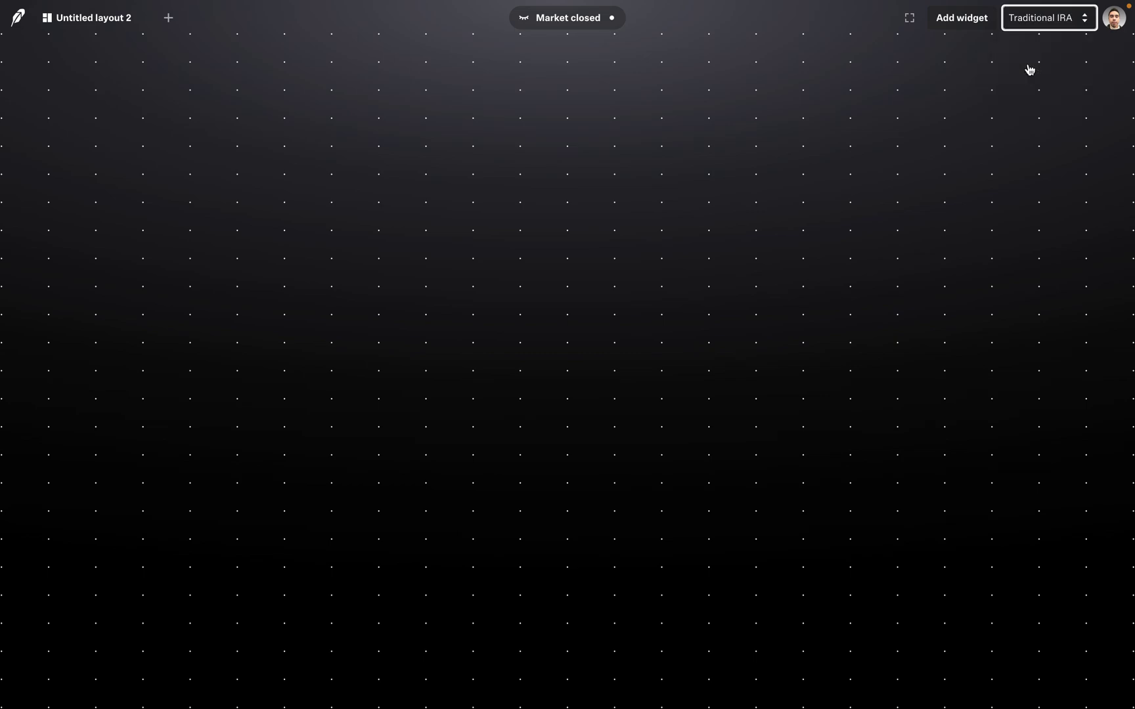
click(1117, 24)
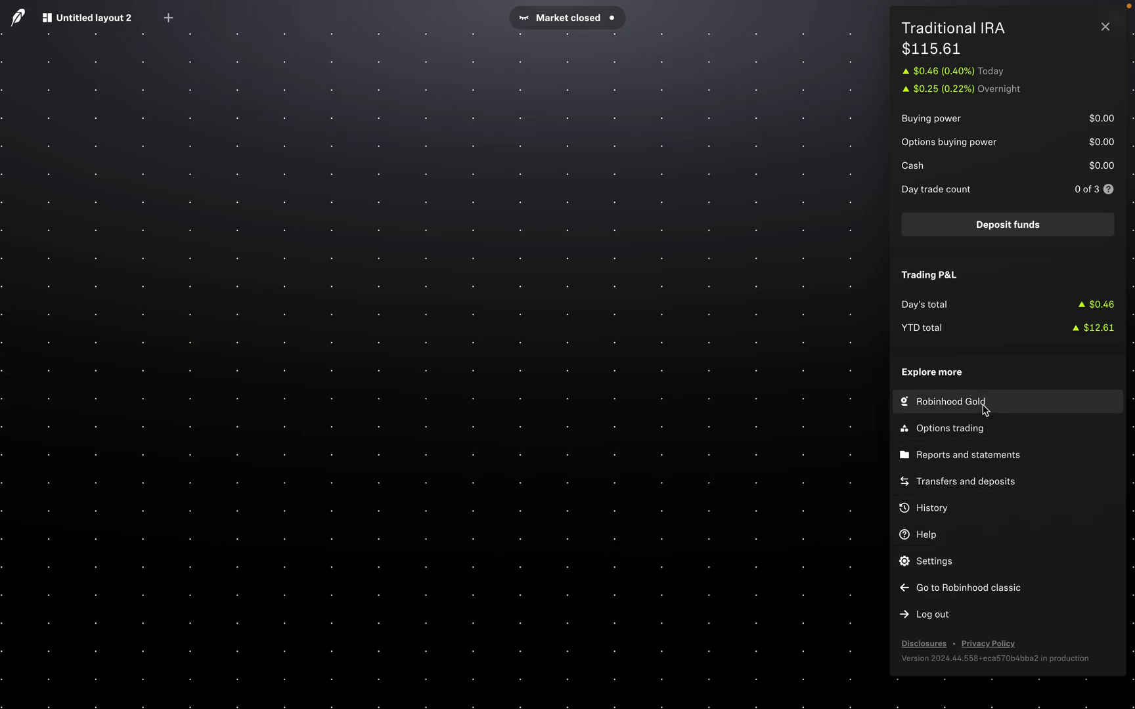
click(1106, 27)
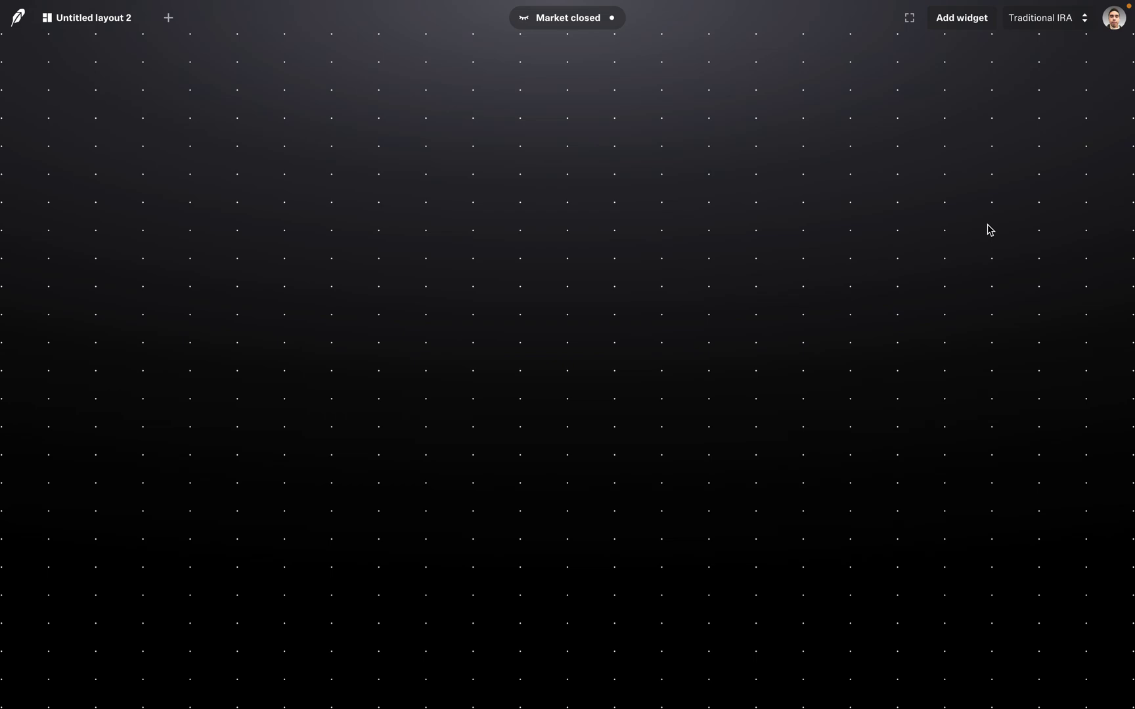
click(976, 26)
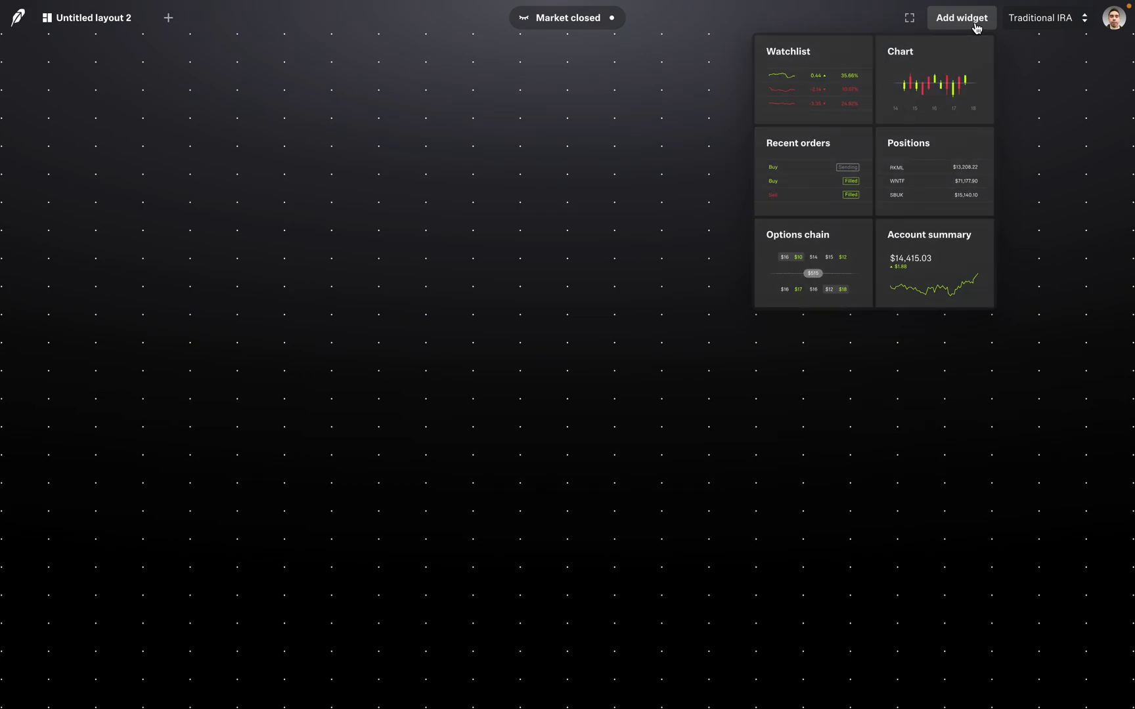
click(424, 270)
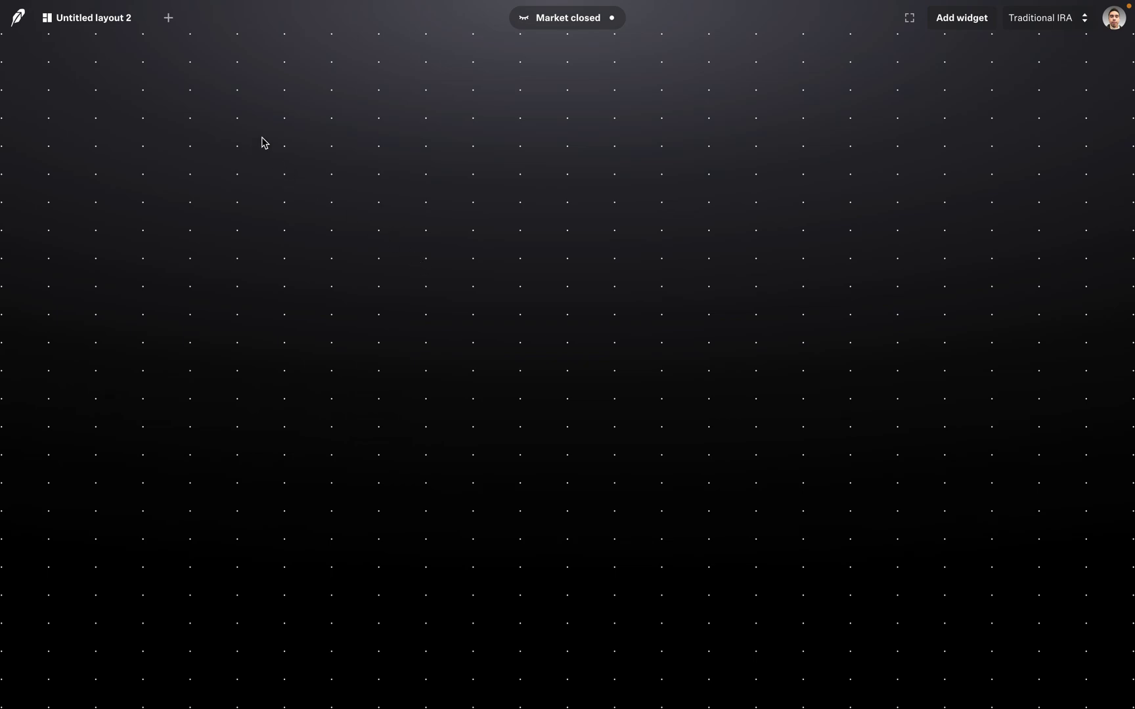
click(168, 27)
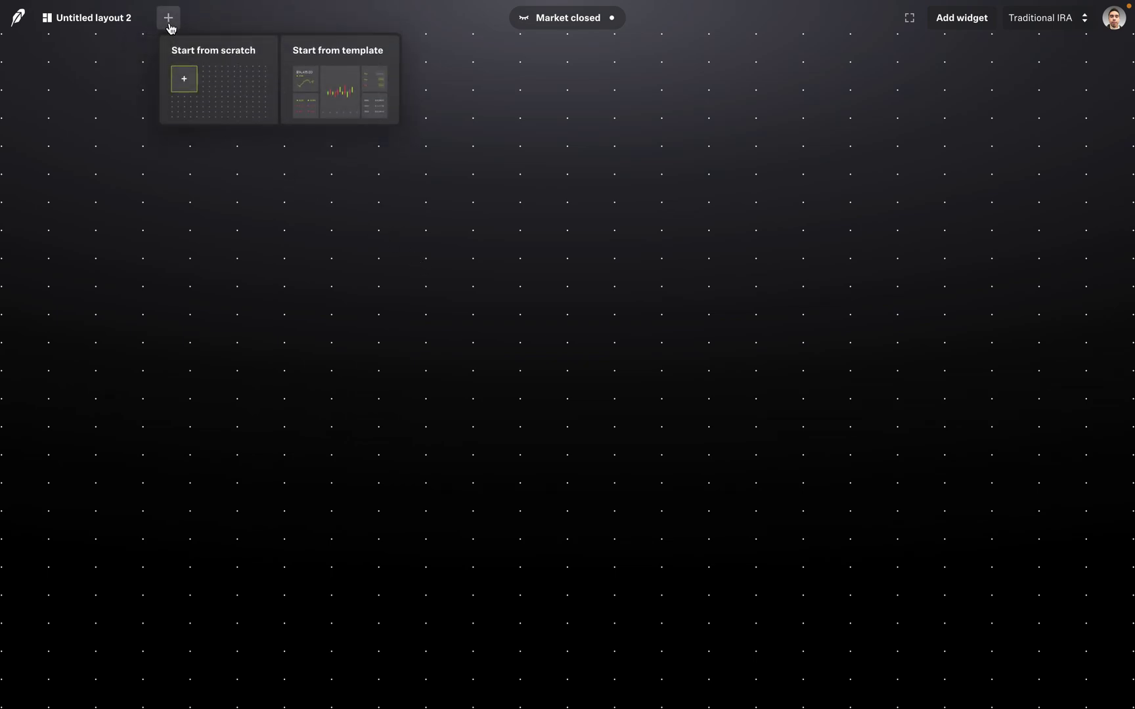
click(333, 67)
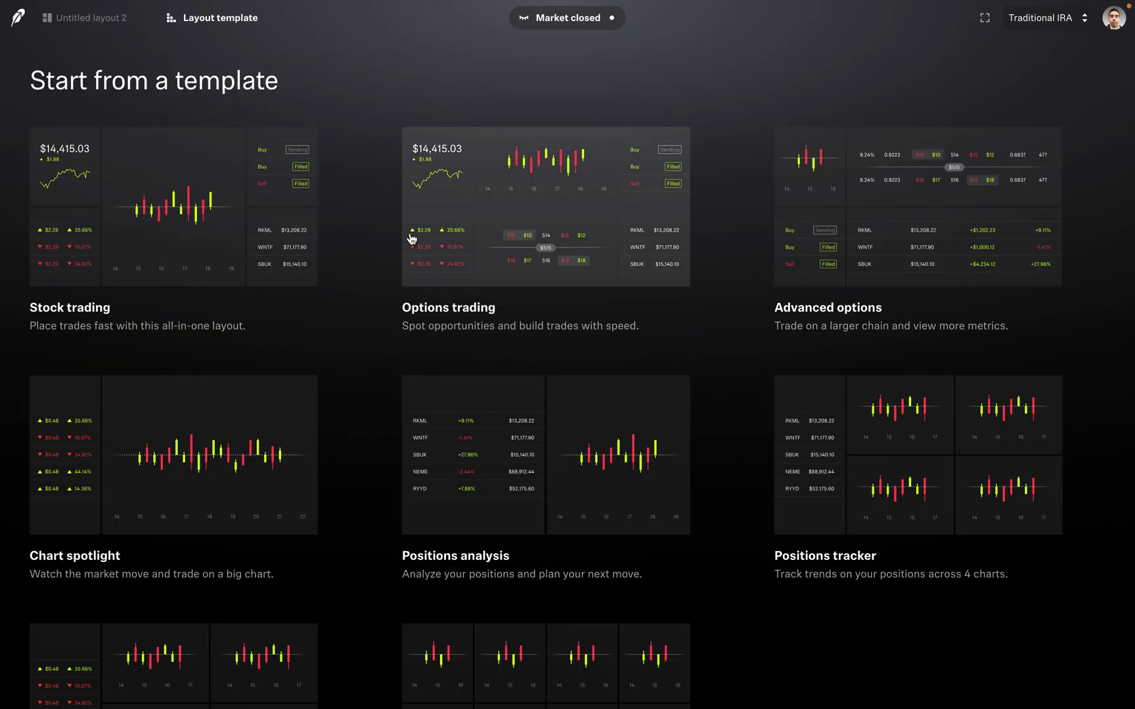
scroll(405, 240, down, 3)
scroll(406, 240, up, 3)
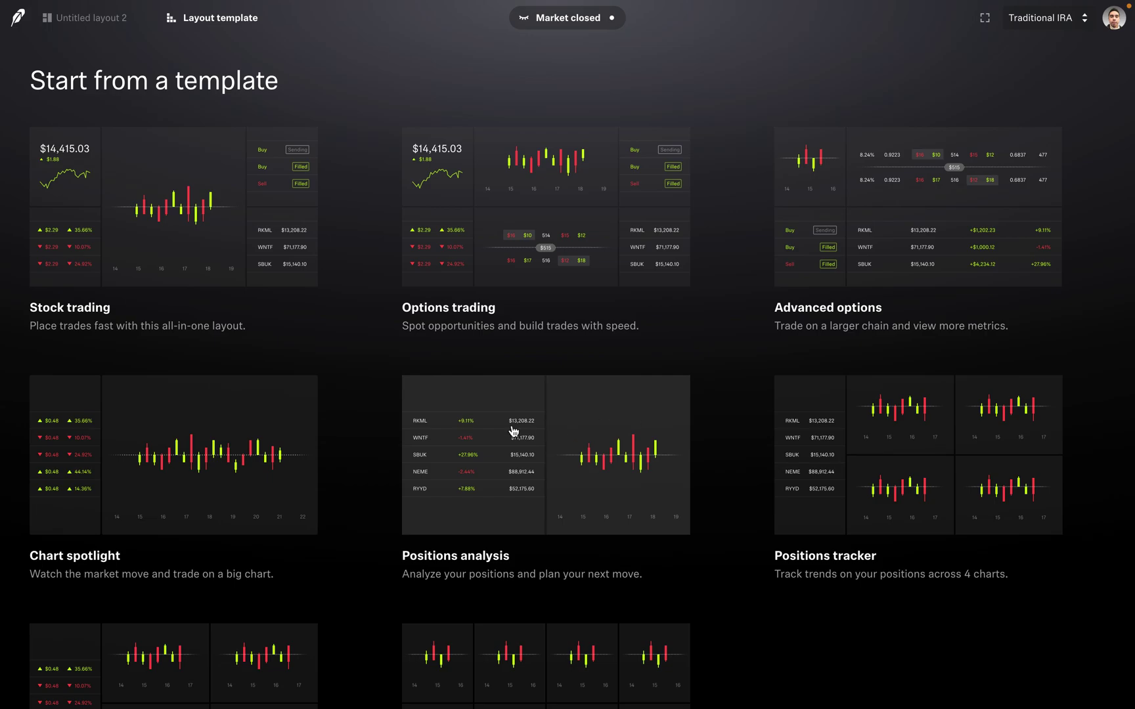
scroll(513, 432, down, 3)
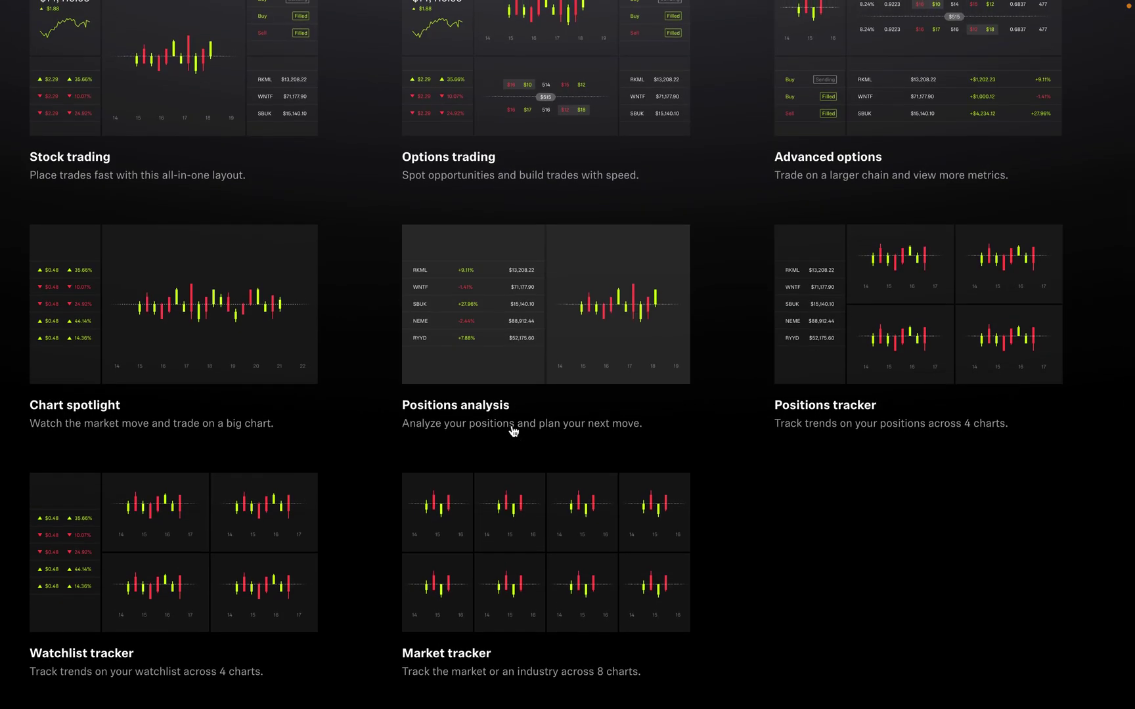
scroll(513, 432, up, 3)
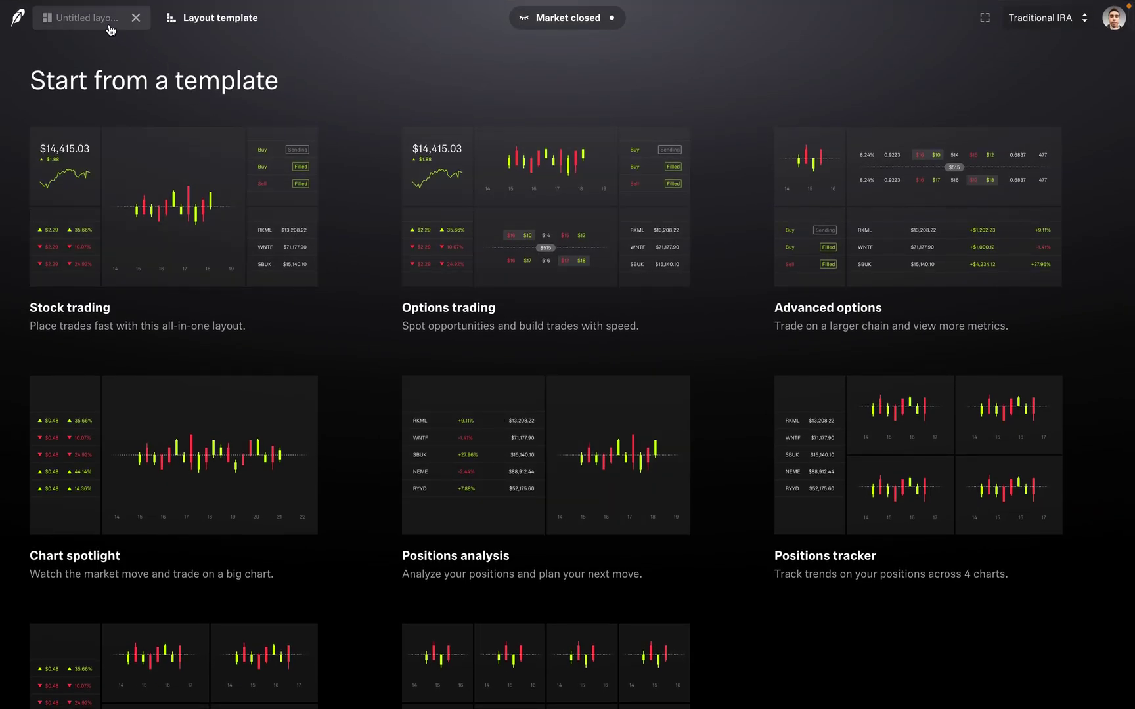
click(109, 26)
Place a Watchlist widget in the left column, showing HOOD at $23.92
click(271, 214)
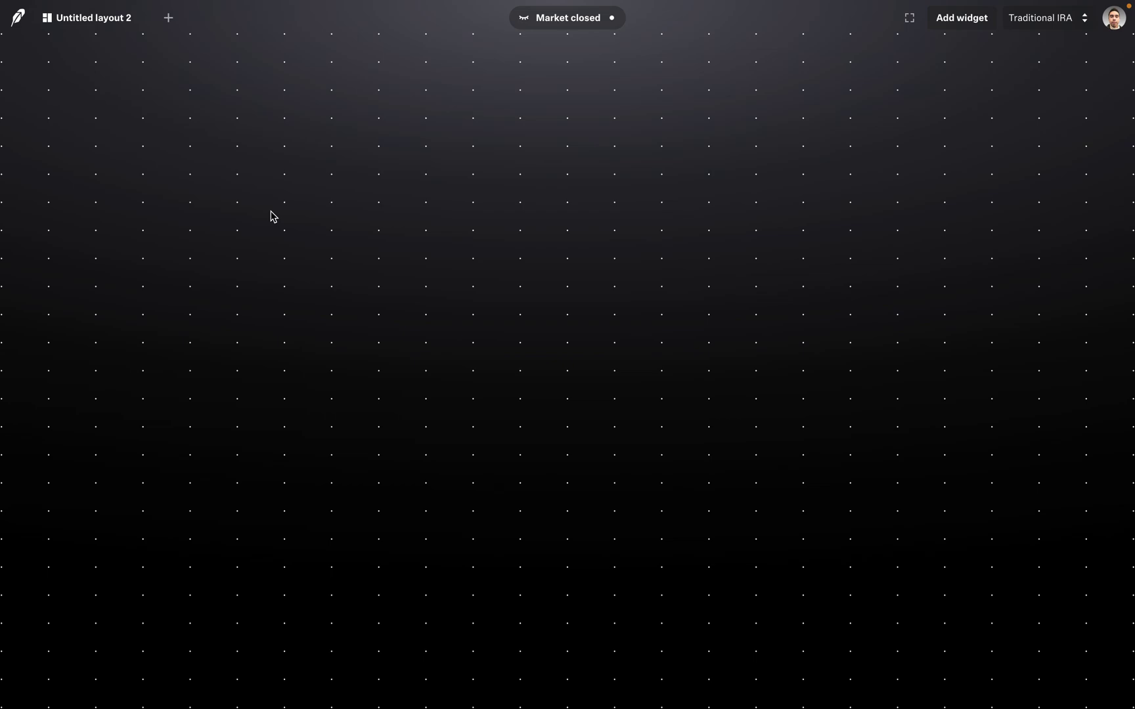
click(984, 21)
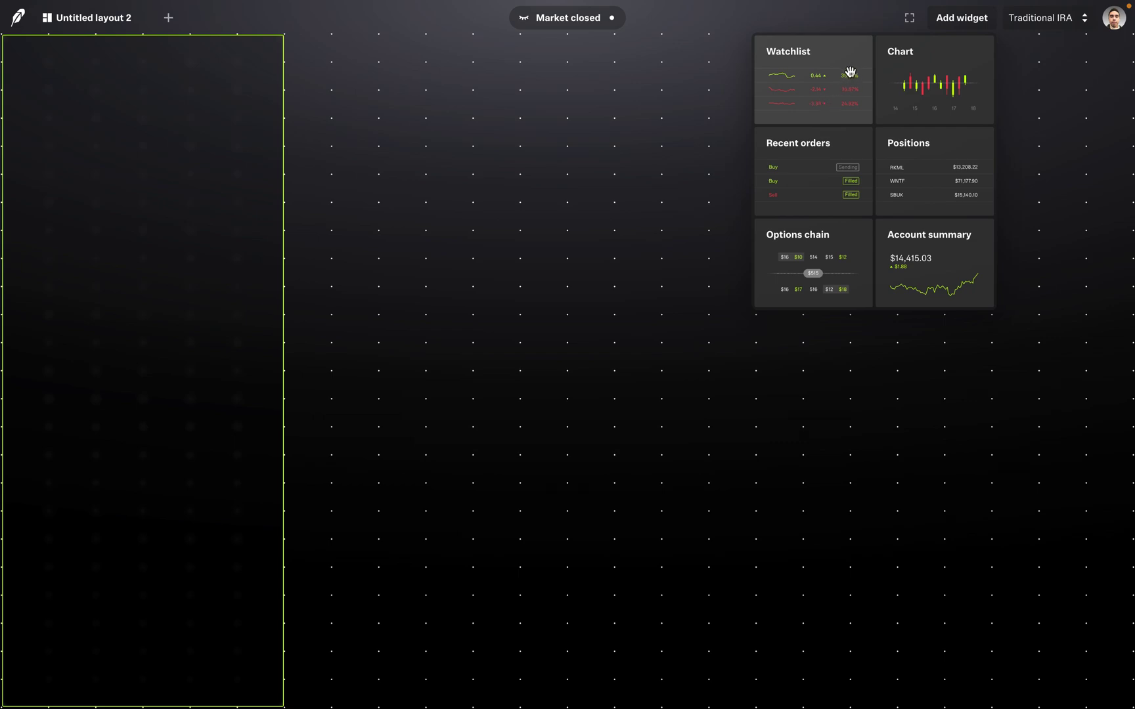
click(834, 81)
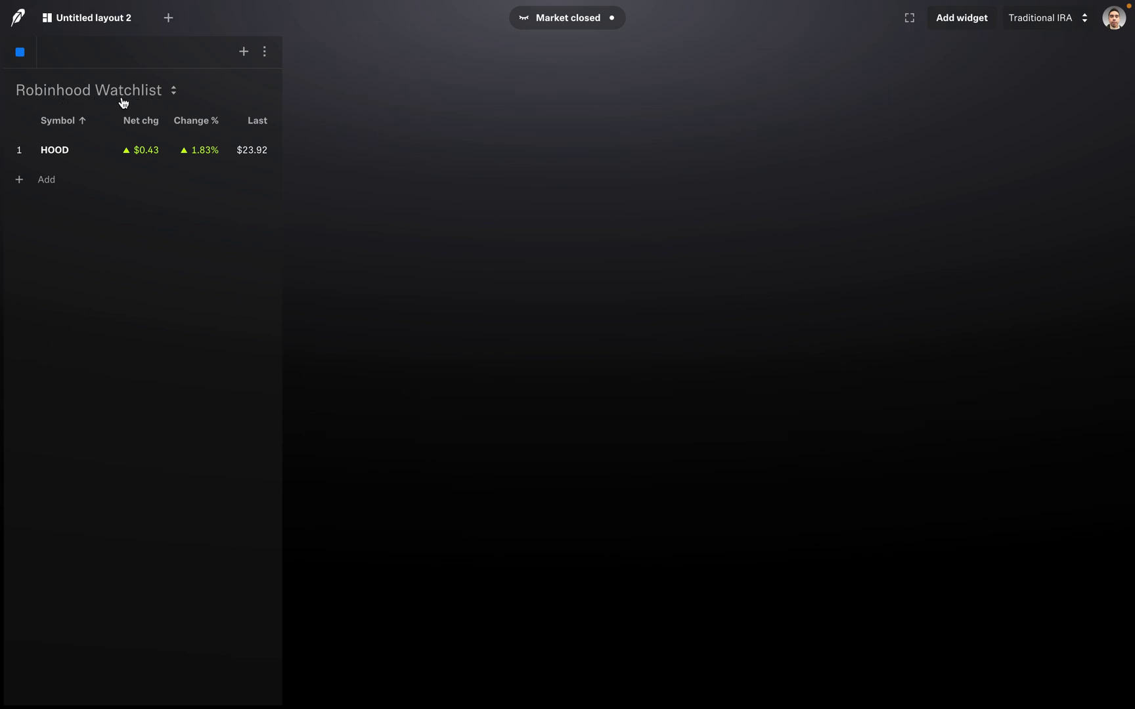
Add TSLA from Most popular to the watchlist, below HOOD
click(160, 92)
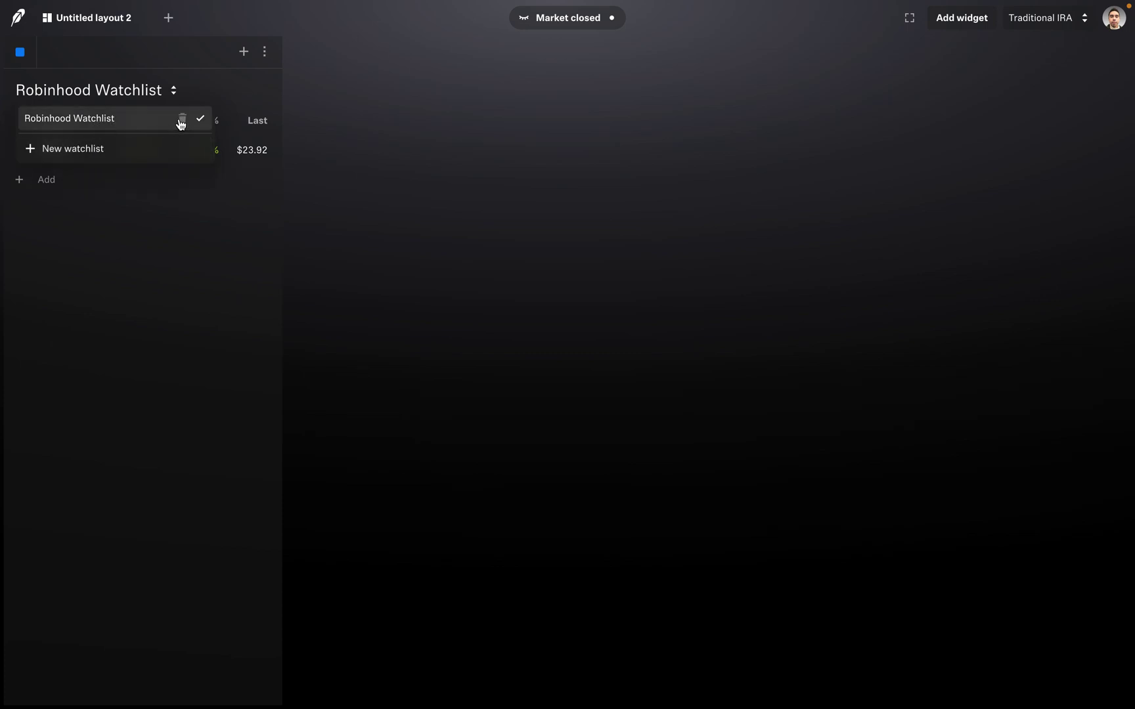
click(328, 163)
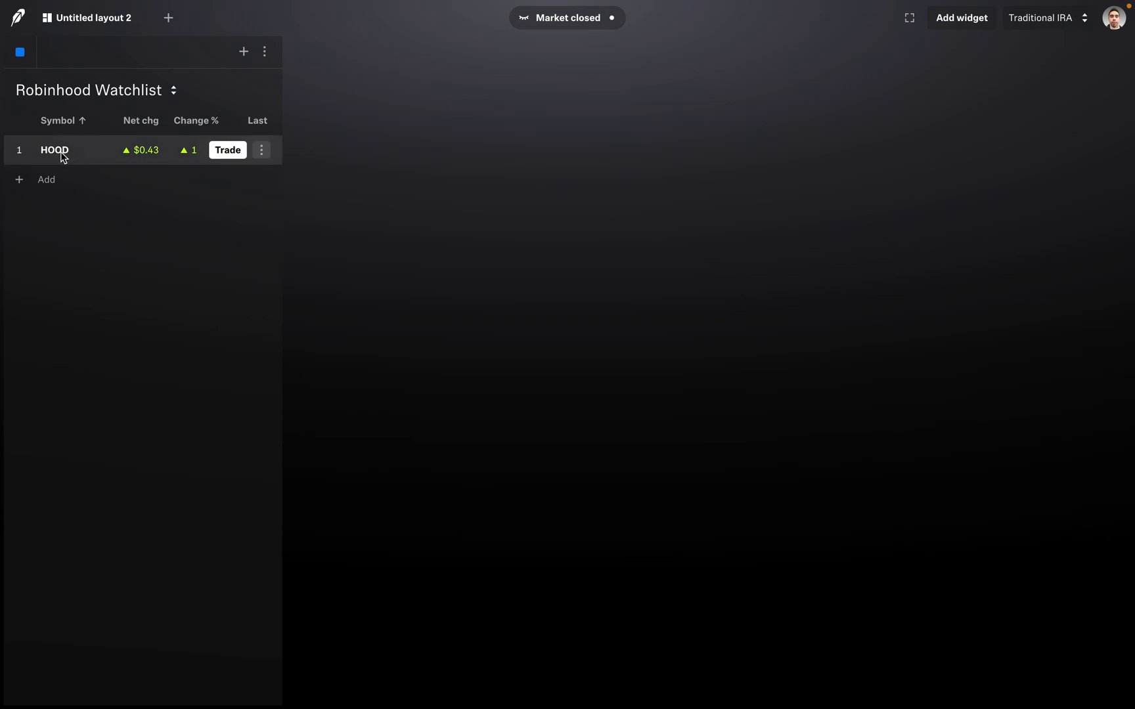
click(51, 187)
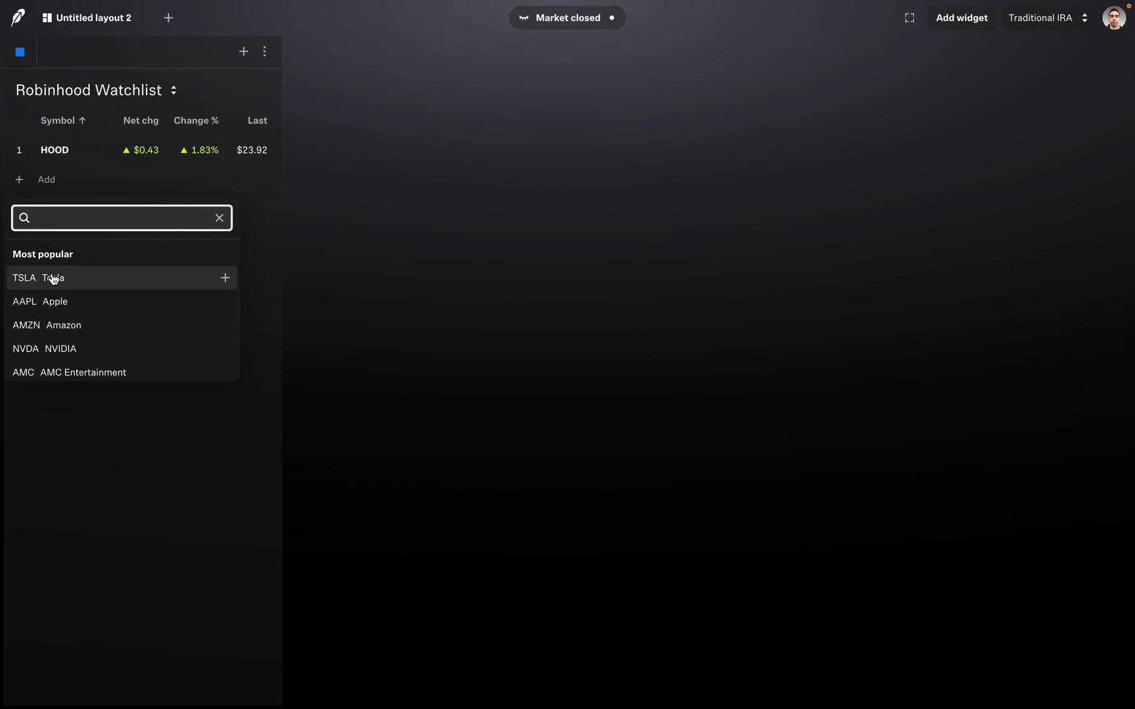
click(51, 278)
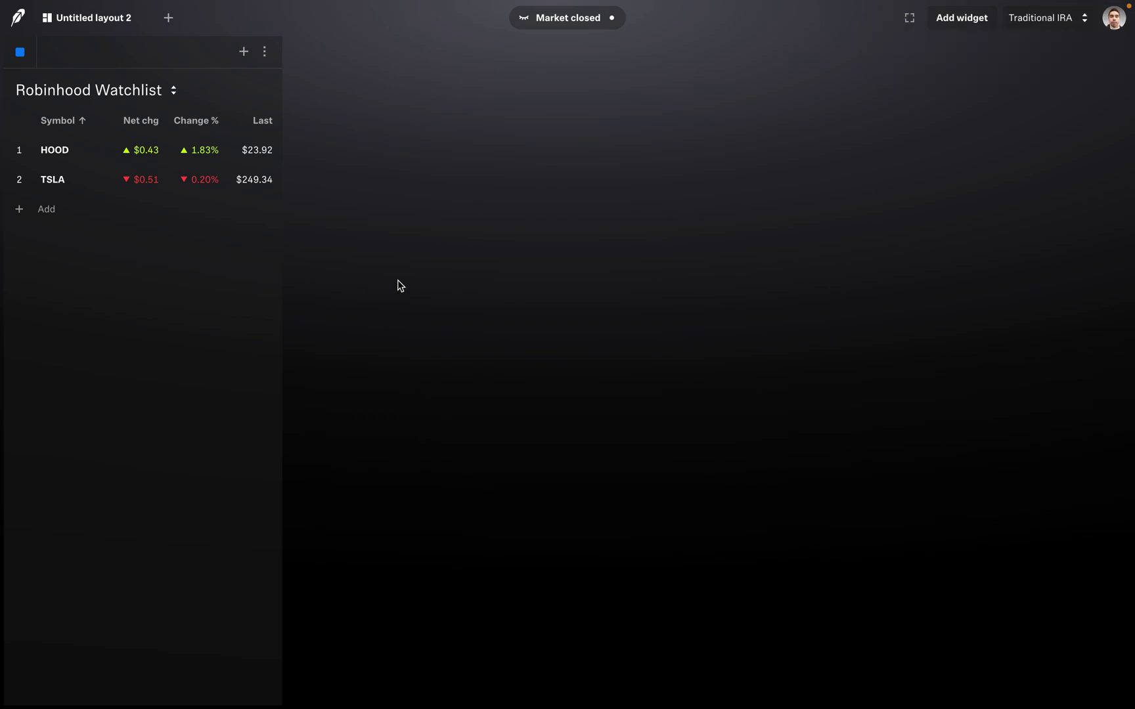
click(960, 18)
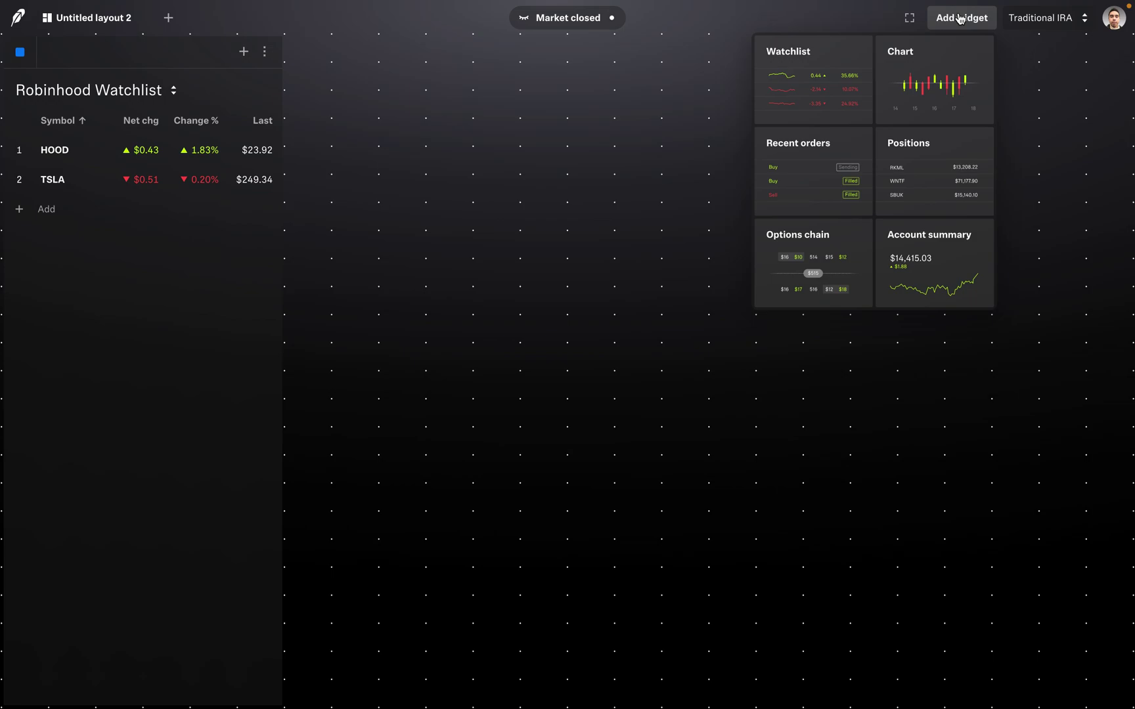
Place an AMZN 5-minute chart in the middle and a Recent orders panel on the right
mouse_move(946, 65)
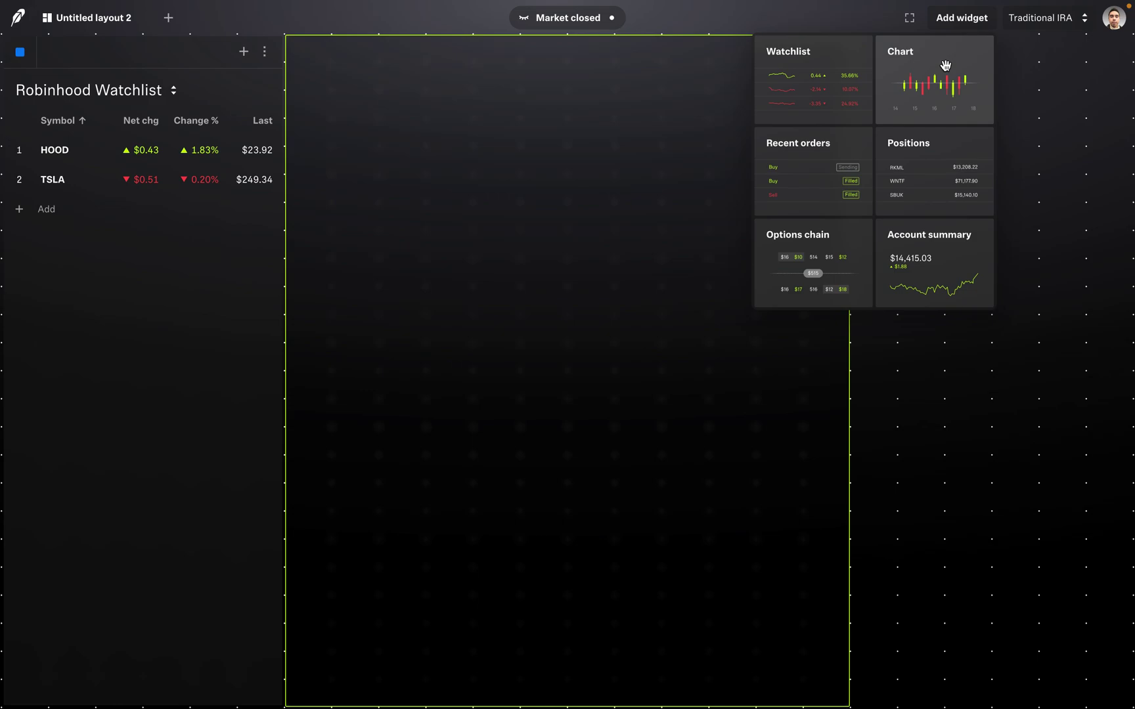
click(946, 66)
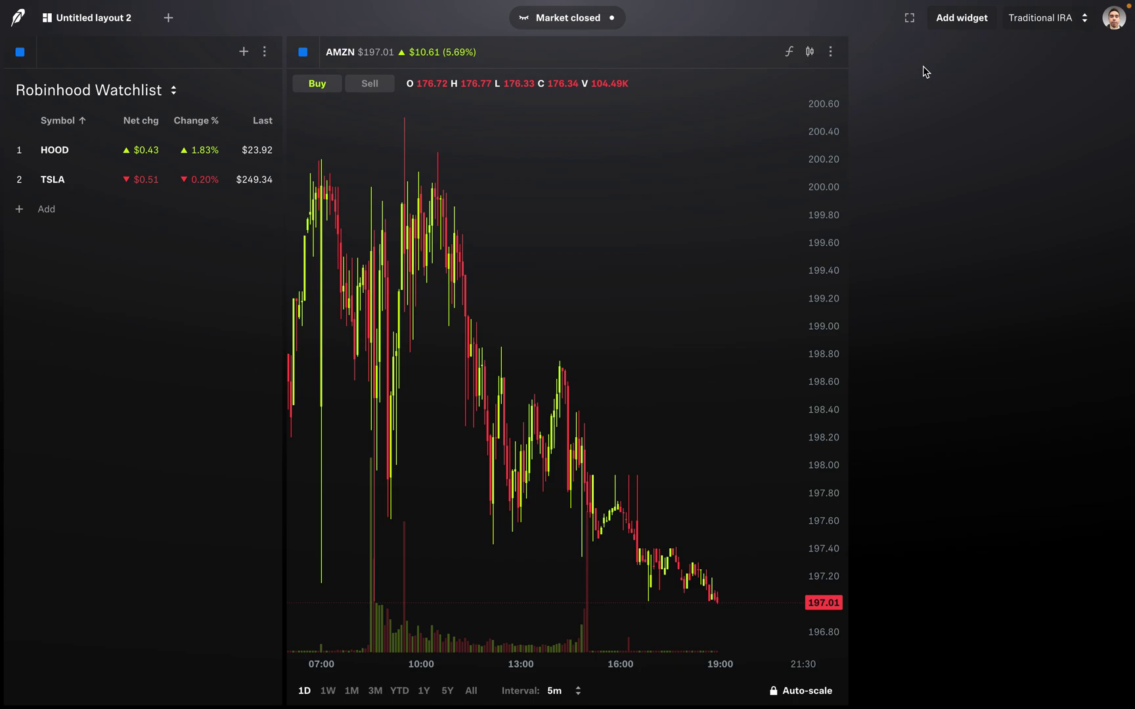
click(962, 25)
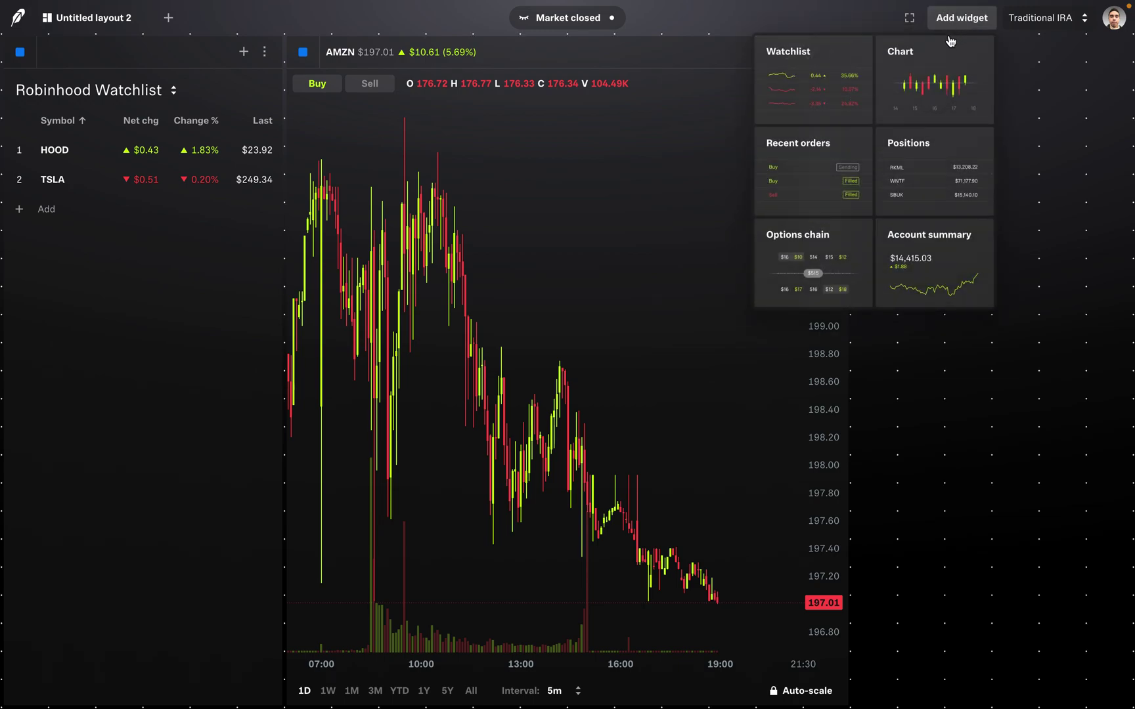
click(829, 171)
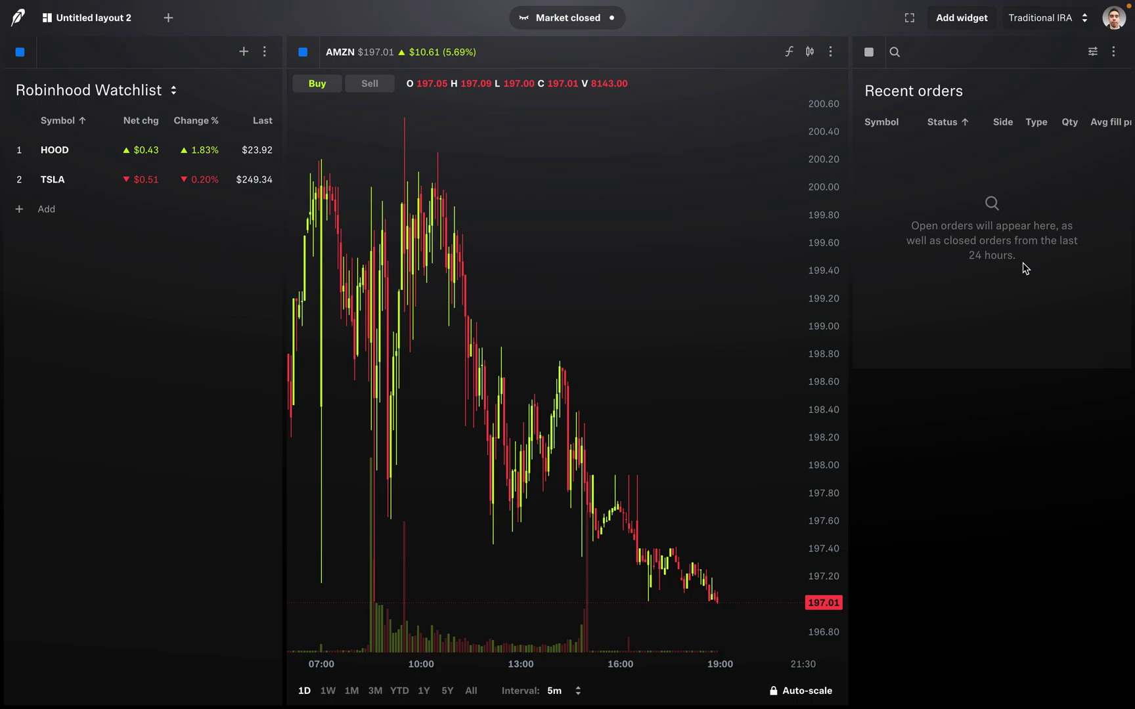
Add a Positions widget bottom-right listing IVV, QUAL, SPMO and other holdings
click(960, 21)
mouse_move(938, 182)
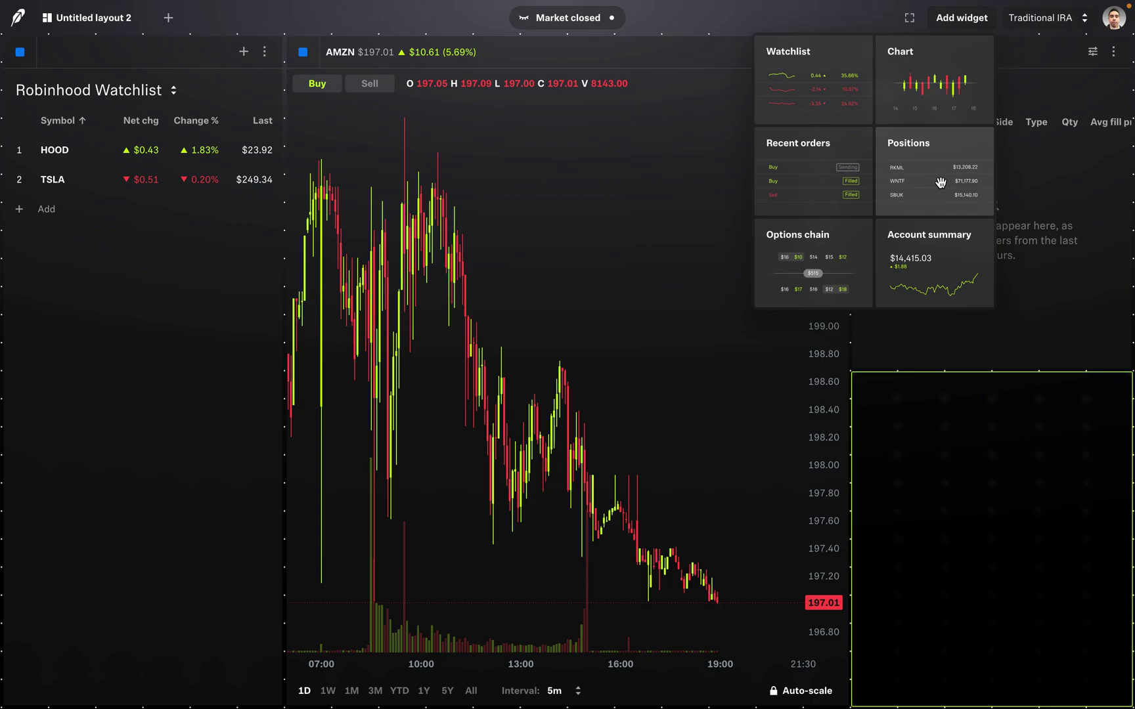
click(940, 183)
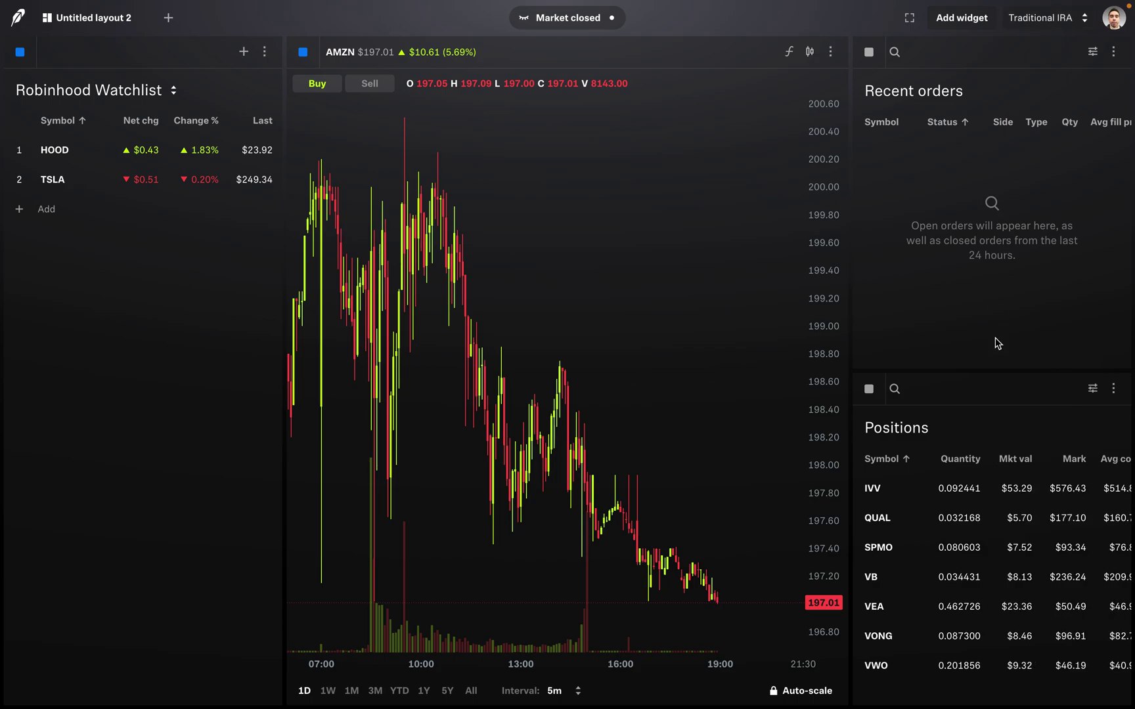
mouse_move(938, 487)
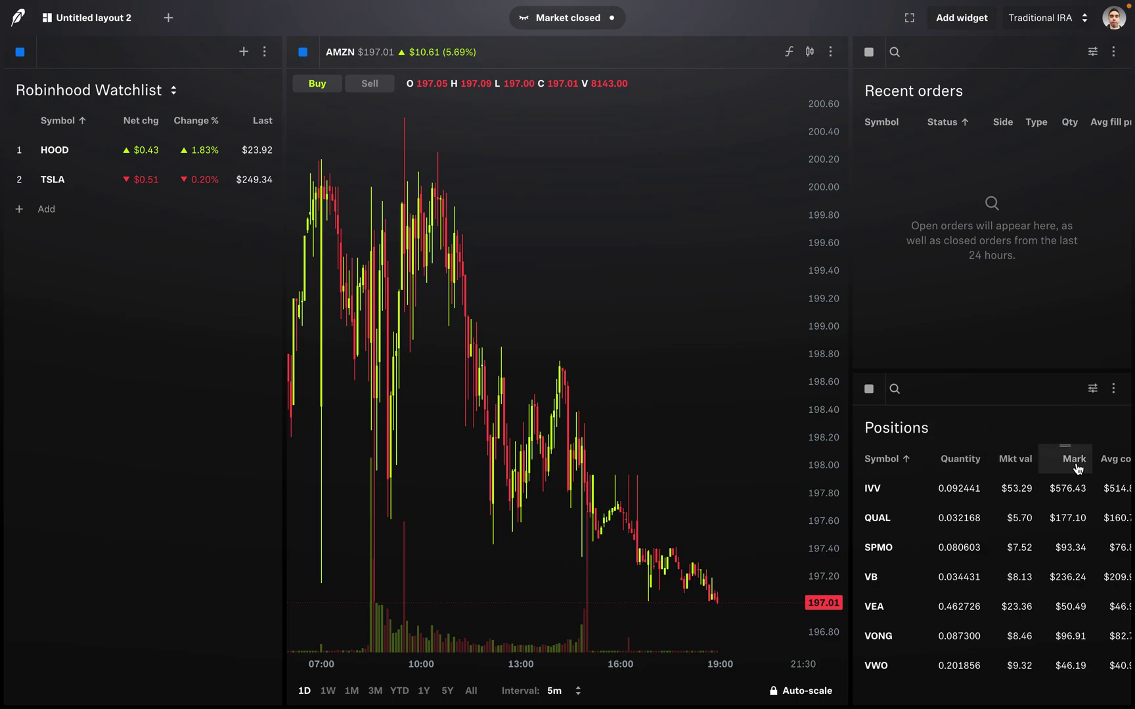
drag(1115, 467, 1084, 458)
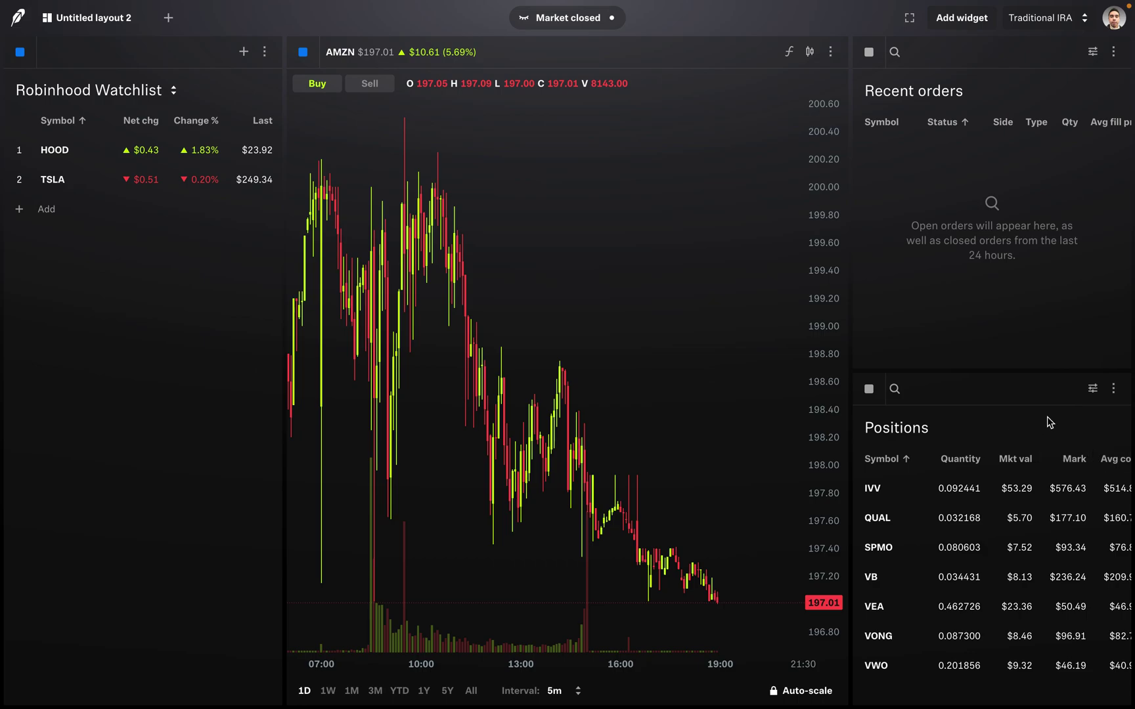
Place an AMZN options chain for Fri Nov 8 below the chart
click(970, 27)
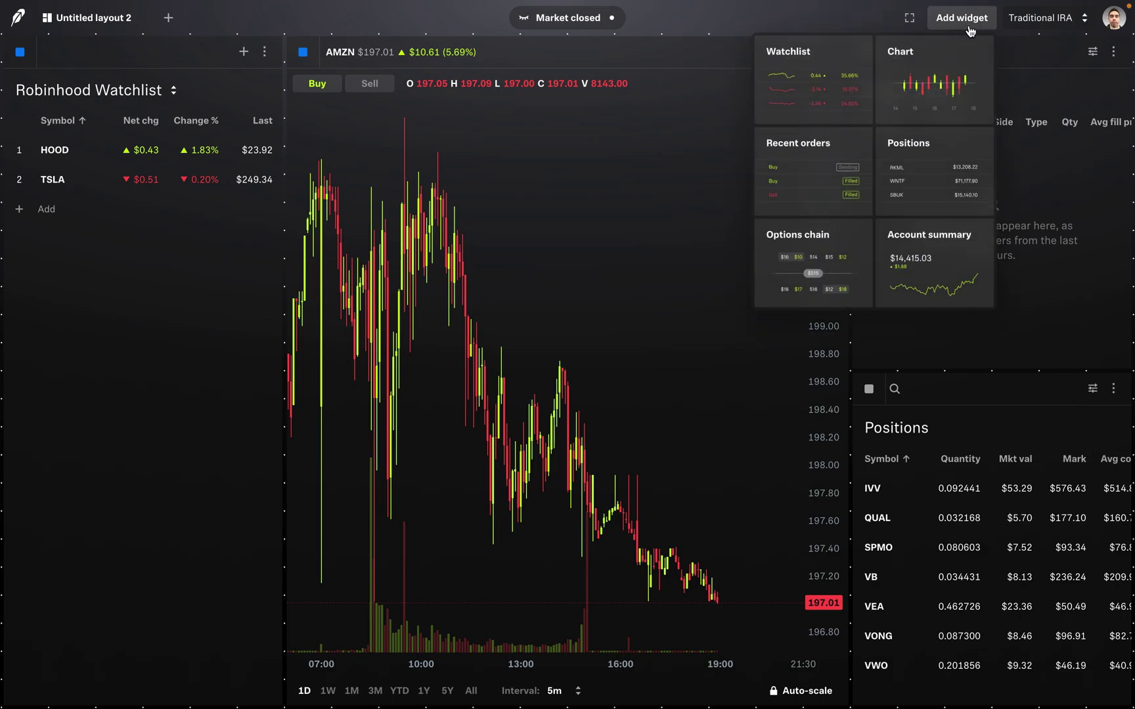
click(836, 253)
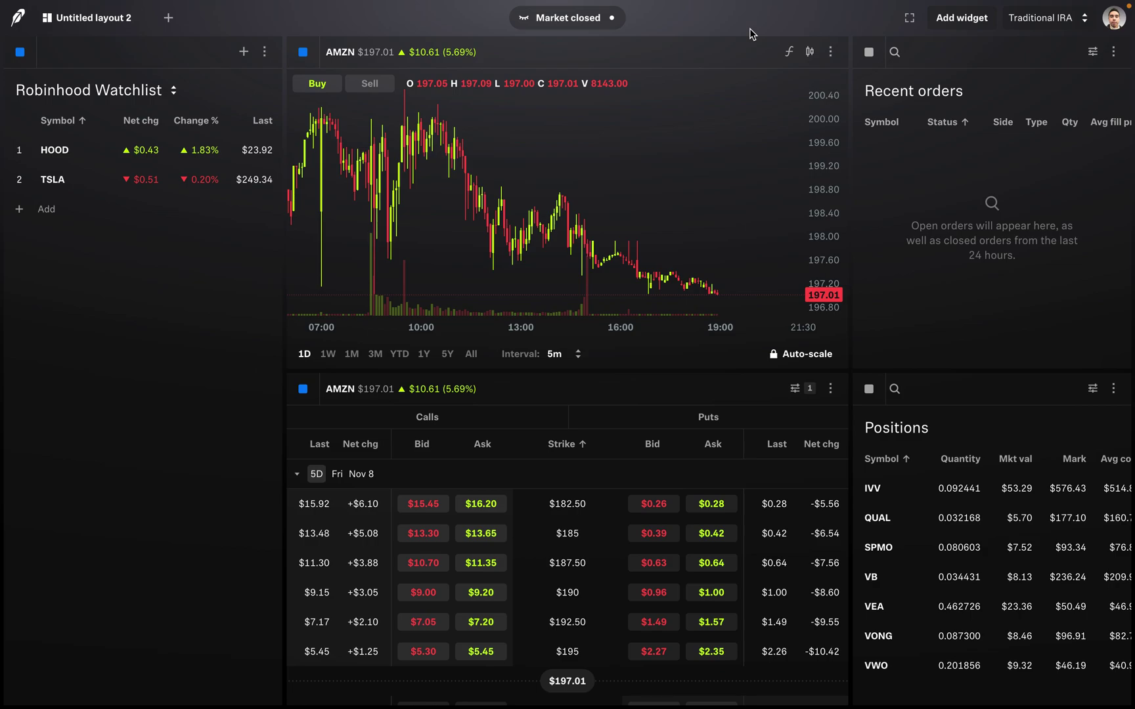
Add the Traditional IRA account summary ($115.61) between the options chain and Positions
click(939, 26)
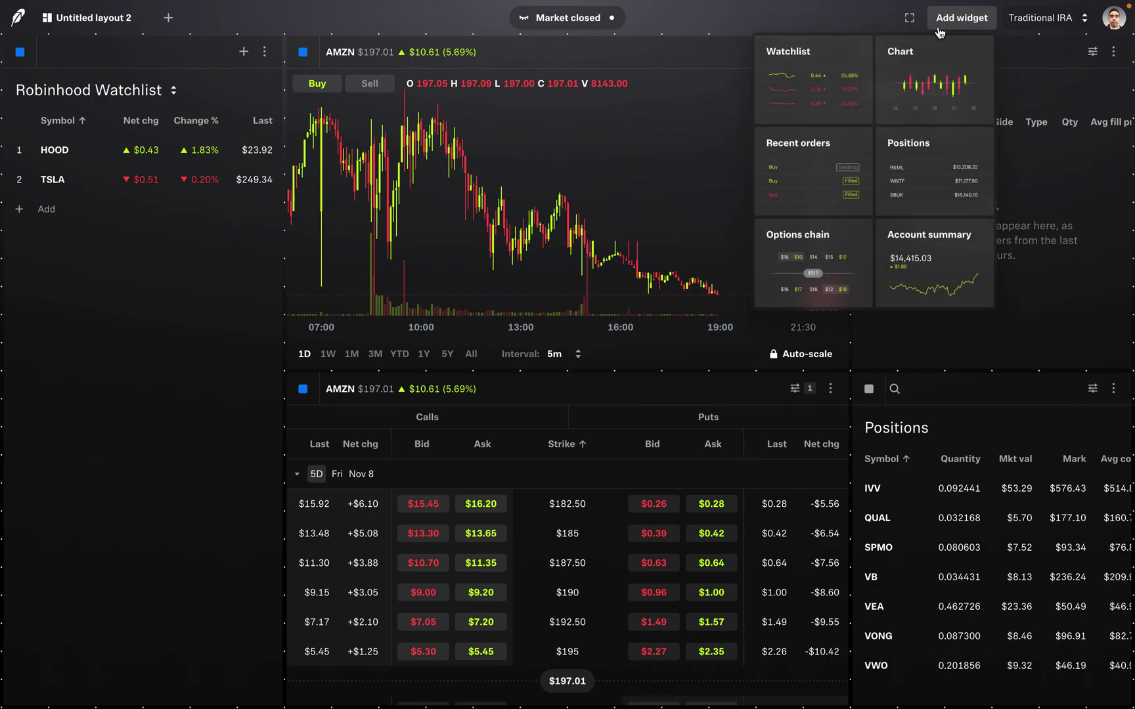
click(963, 241)
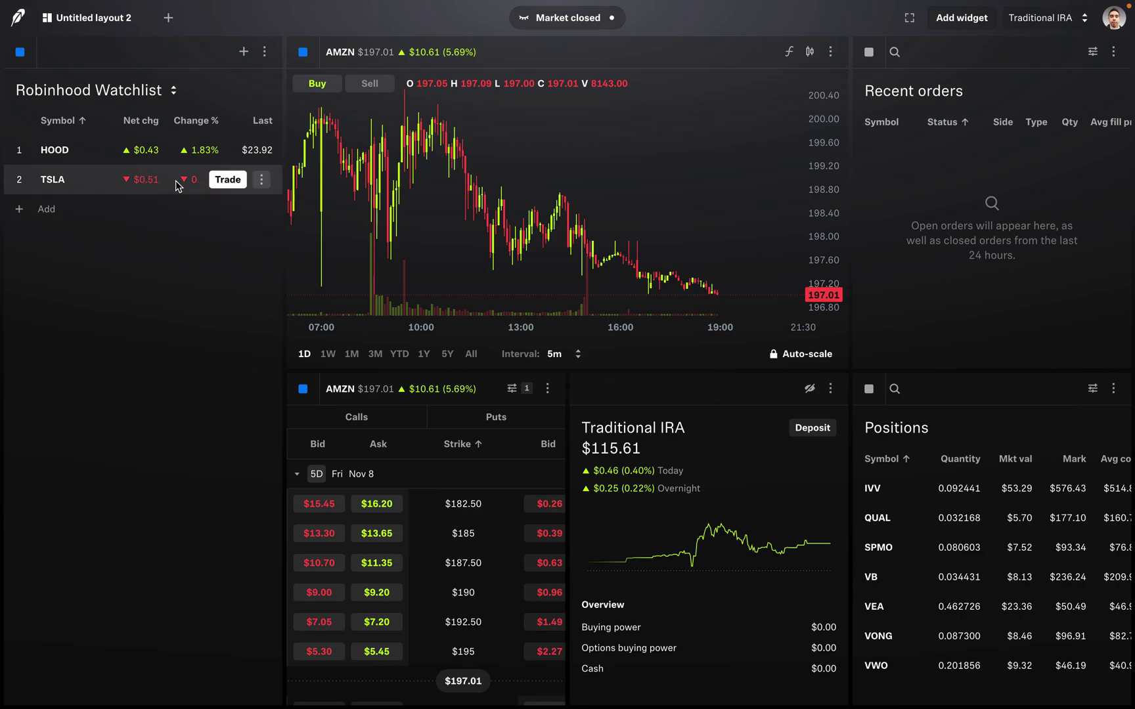
Cancel a trial TSLA order, then remove TSLA via its row menu, leaving only HOOD
click(229, 184)
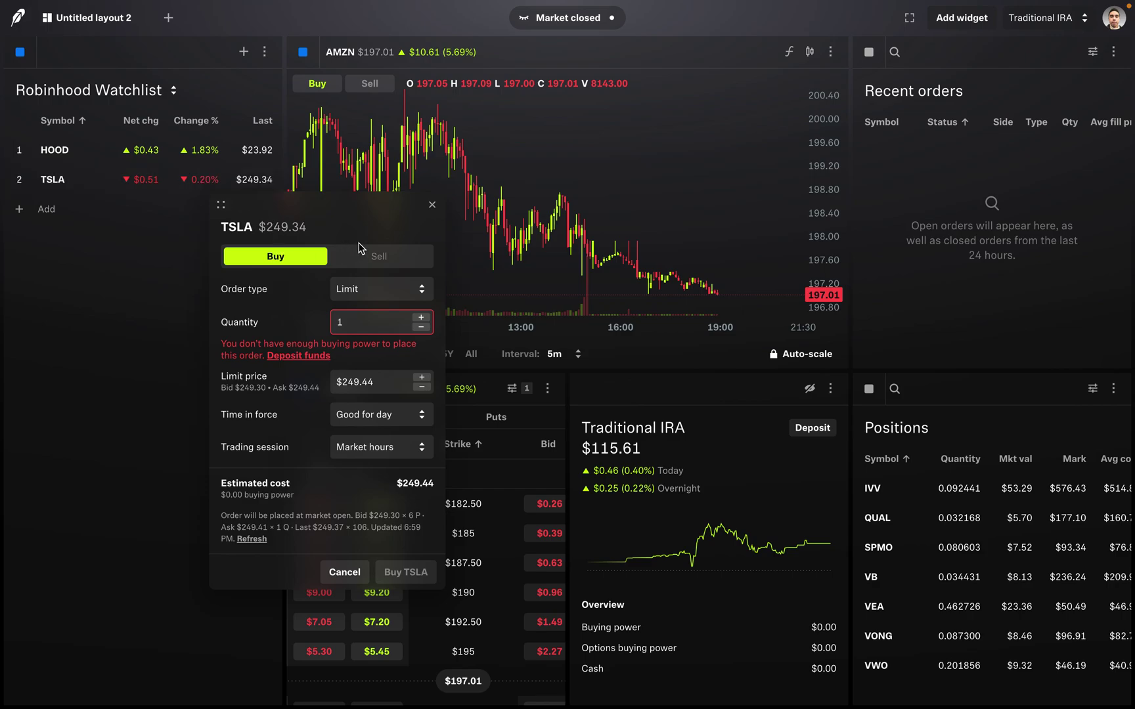
click(432, 205)
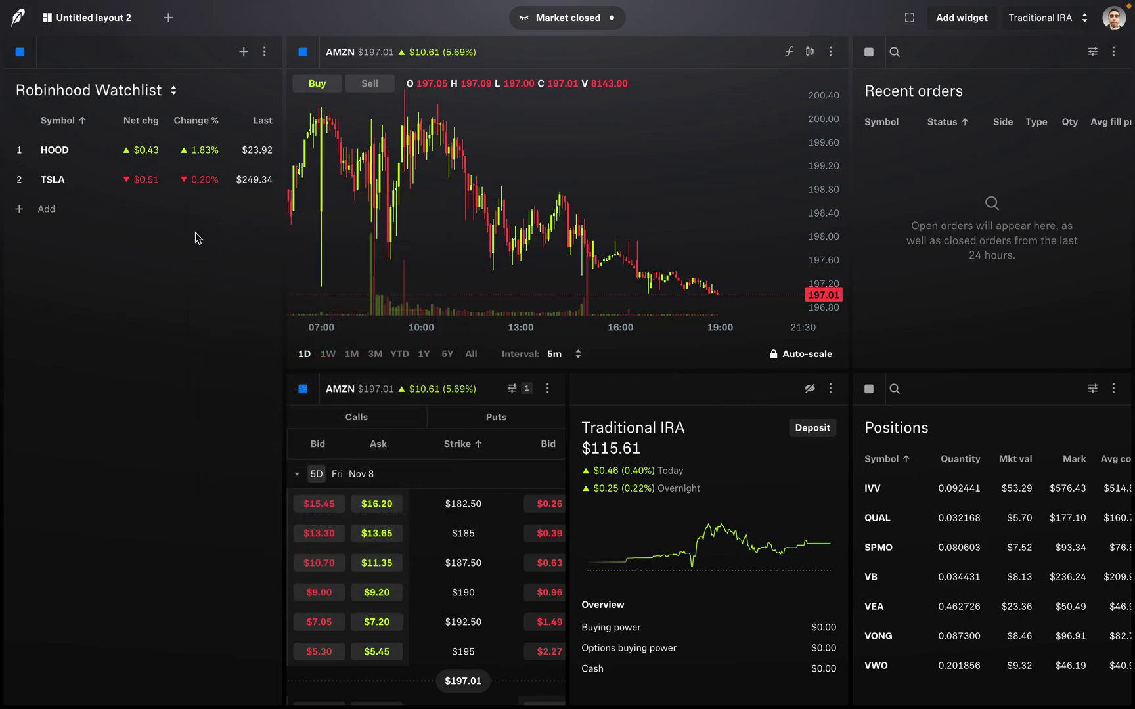
mouse_move(182, 184)
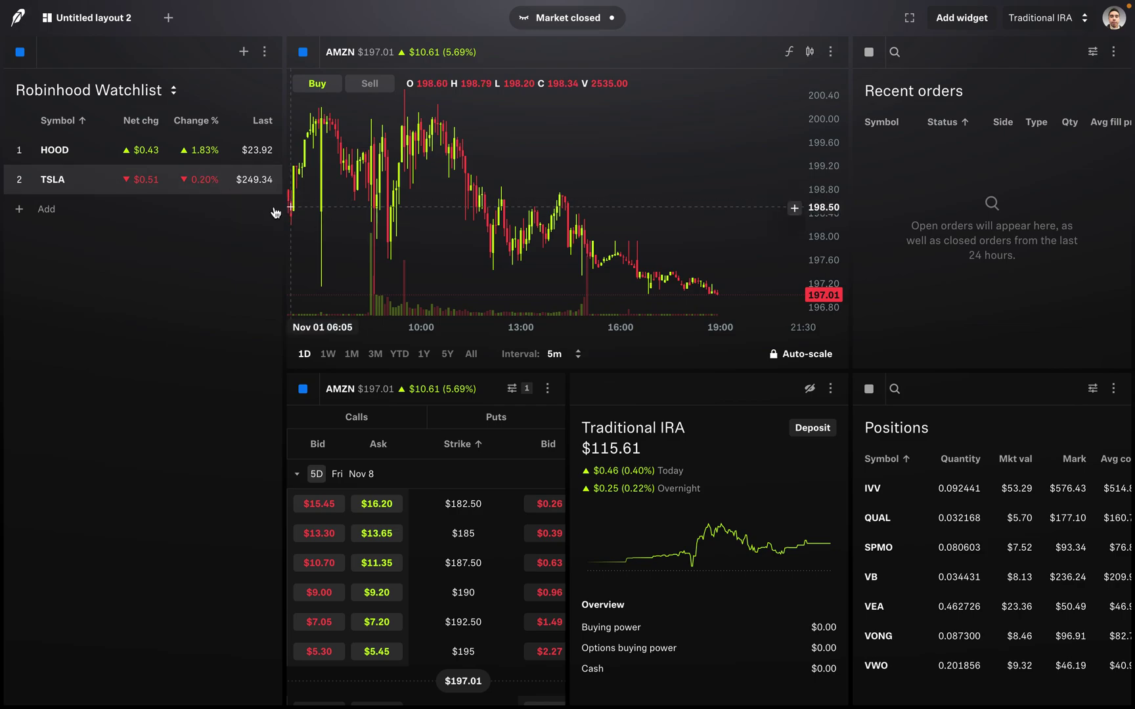
click(263, 181)
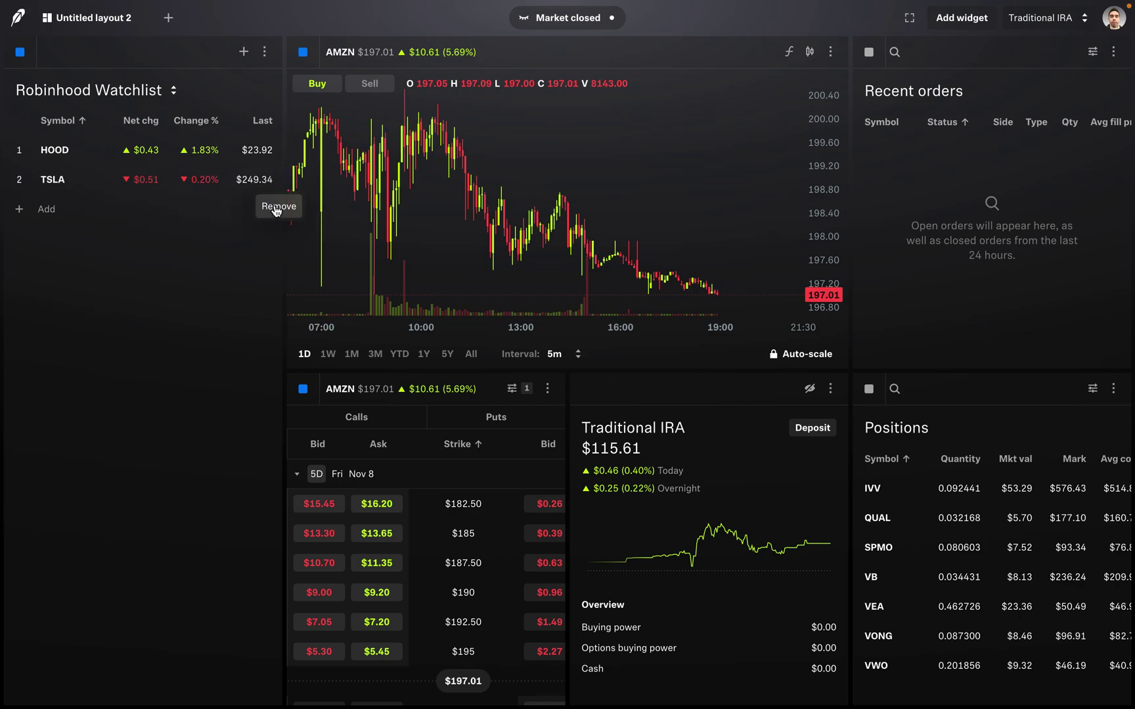
click(275, 206)
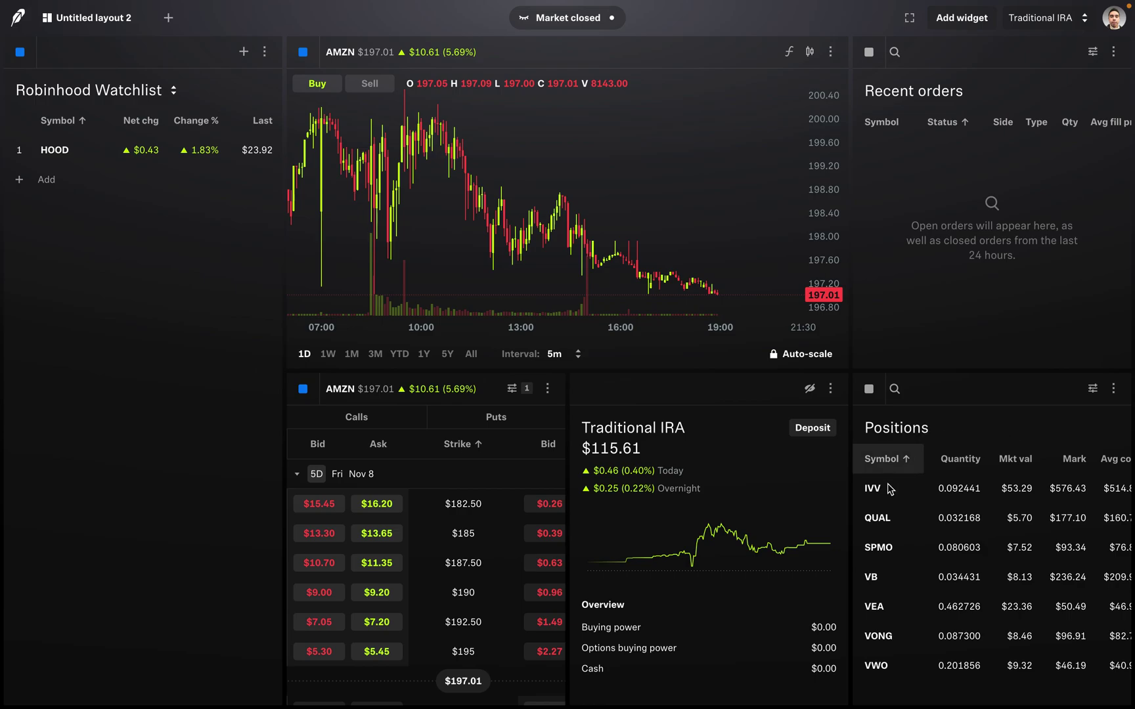
mouse_move(888, 484)
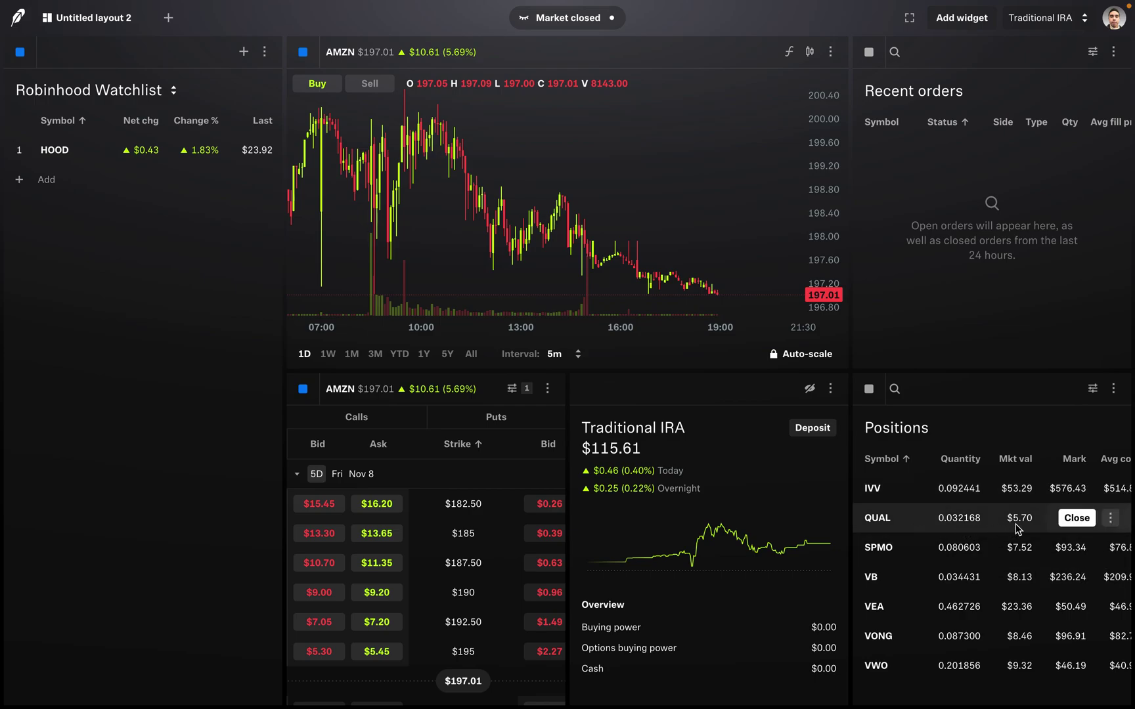
click(1066, 522)
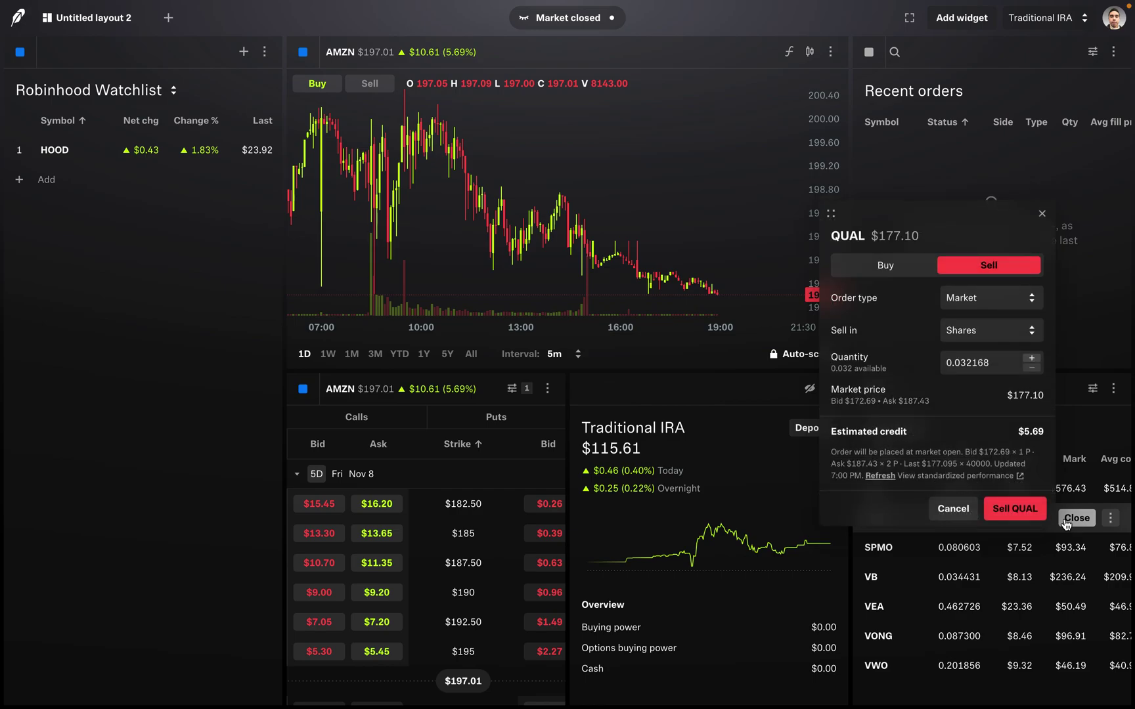
click(902, 266)
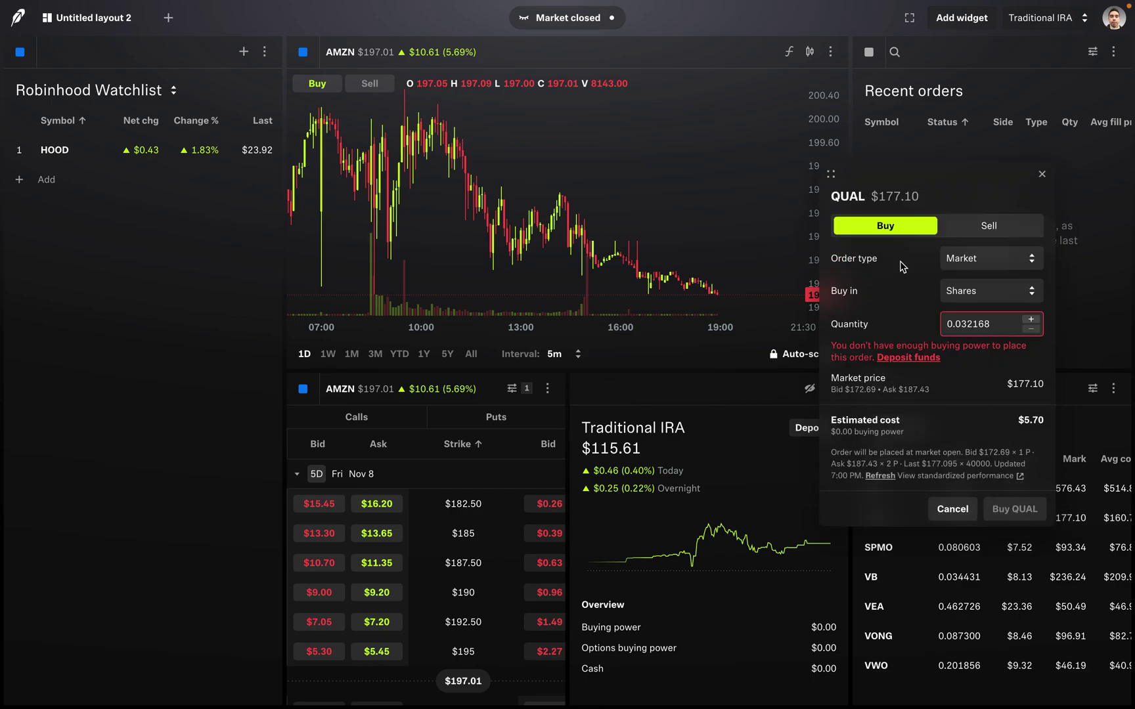
click(952, 508)
mouse_move(1091, 548)
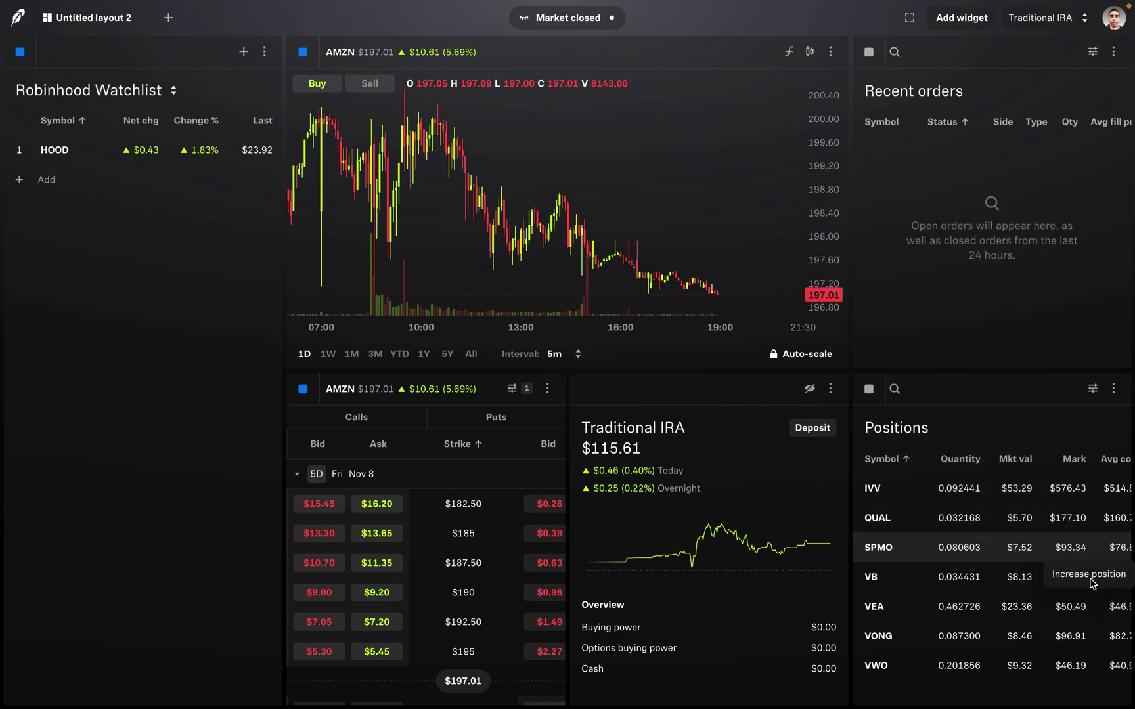
click(1091, 583)
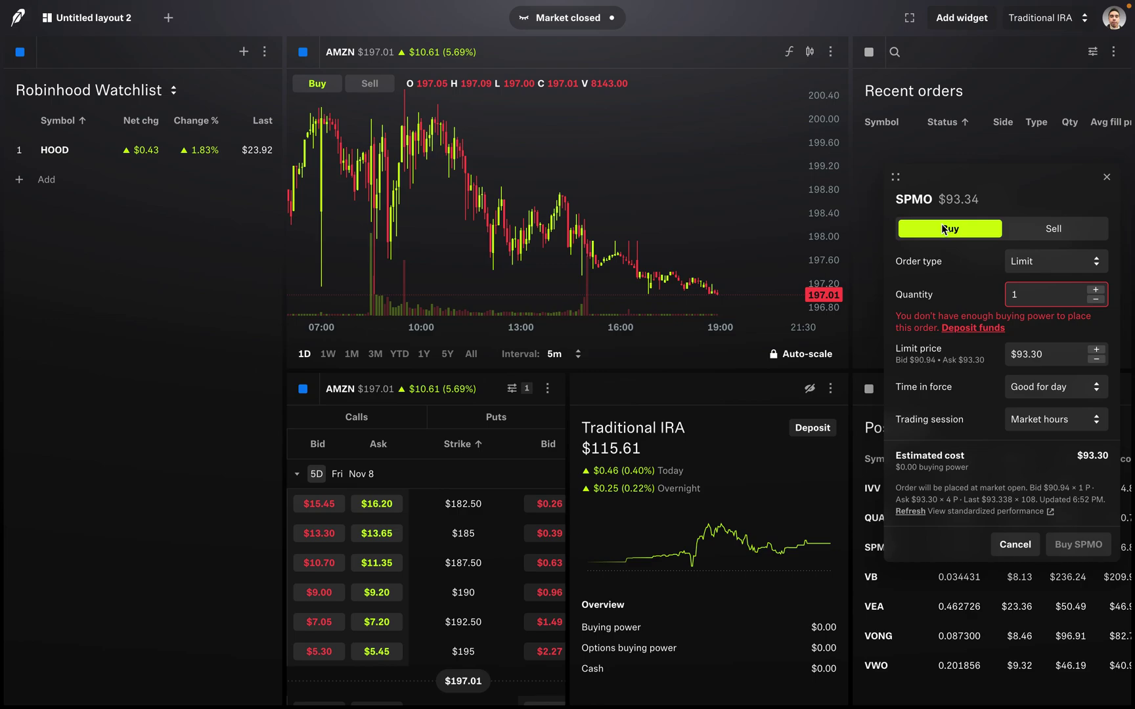
click(1107, 179)
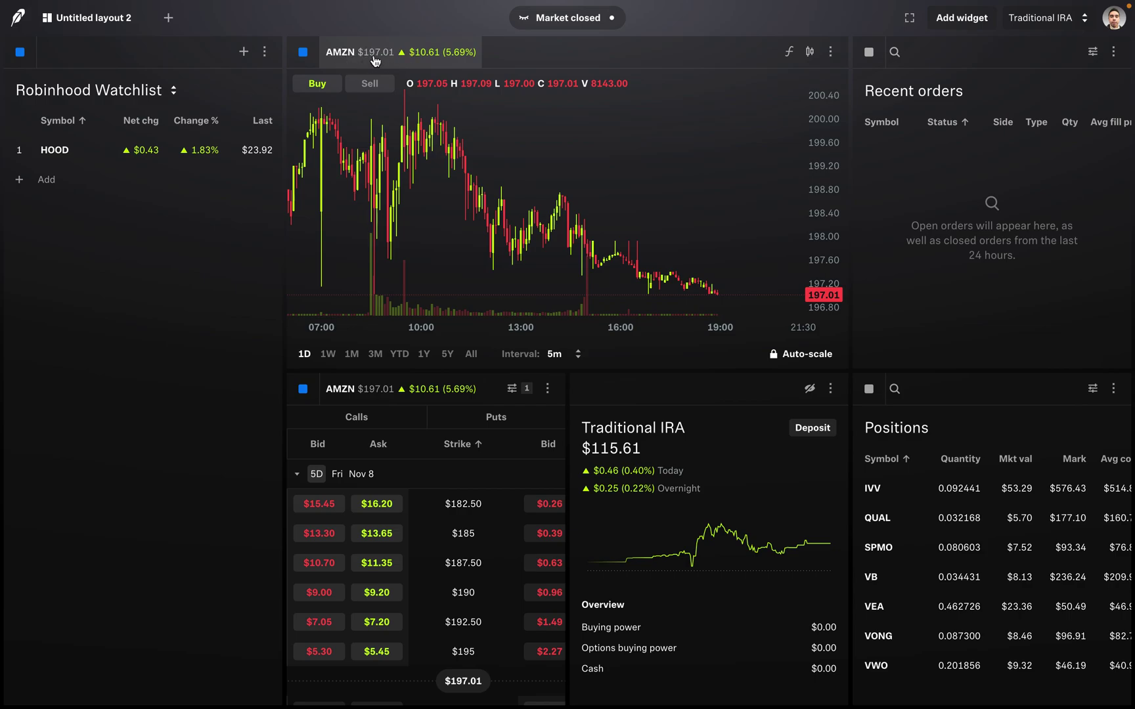
Search for 'hood' and load HOOD Robinhood Markets into the chart and options chain
click(347, 57)
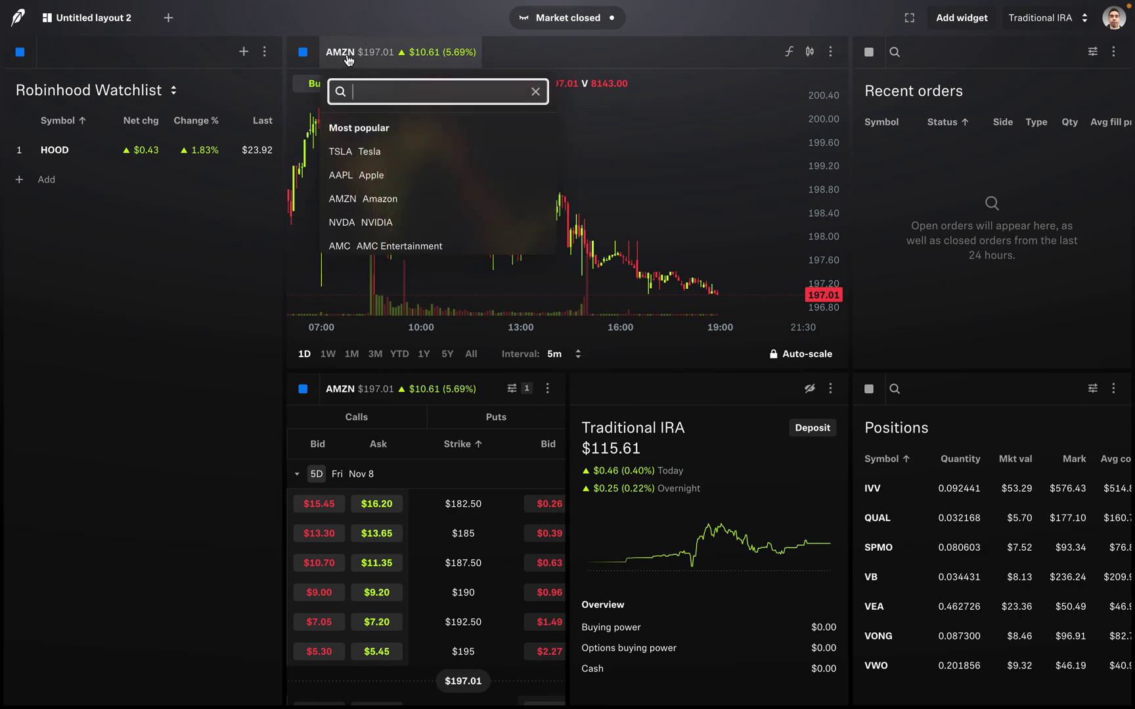
text(hood)
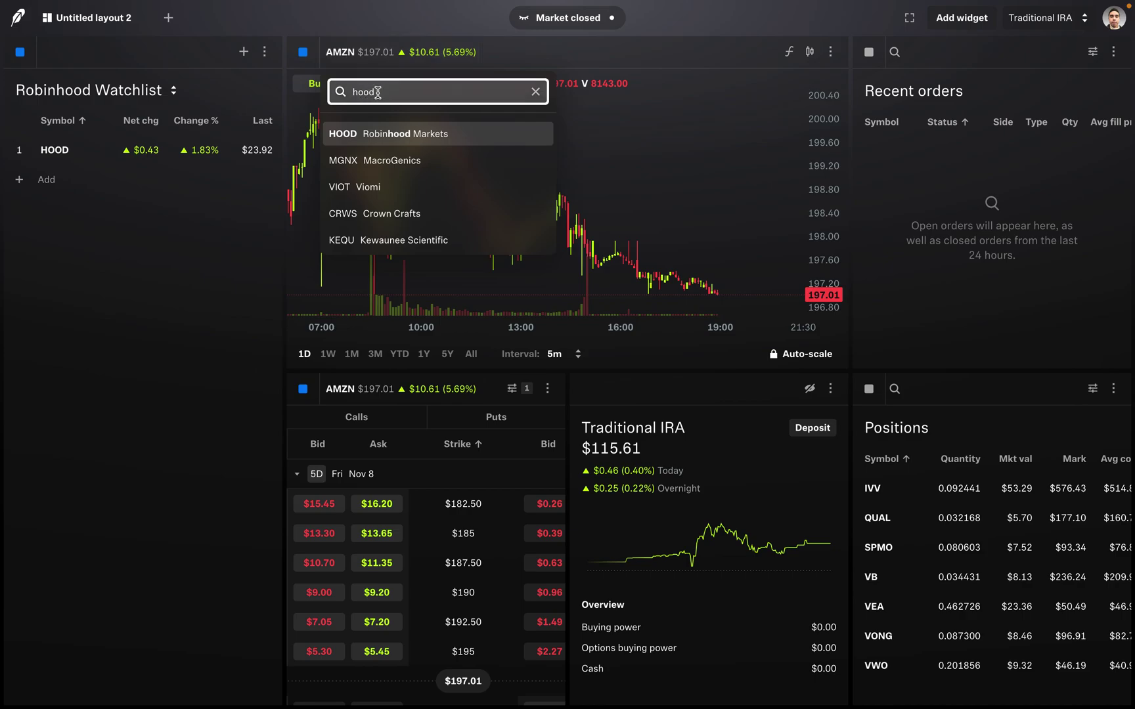
click(402, 133)
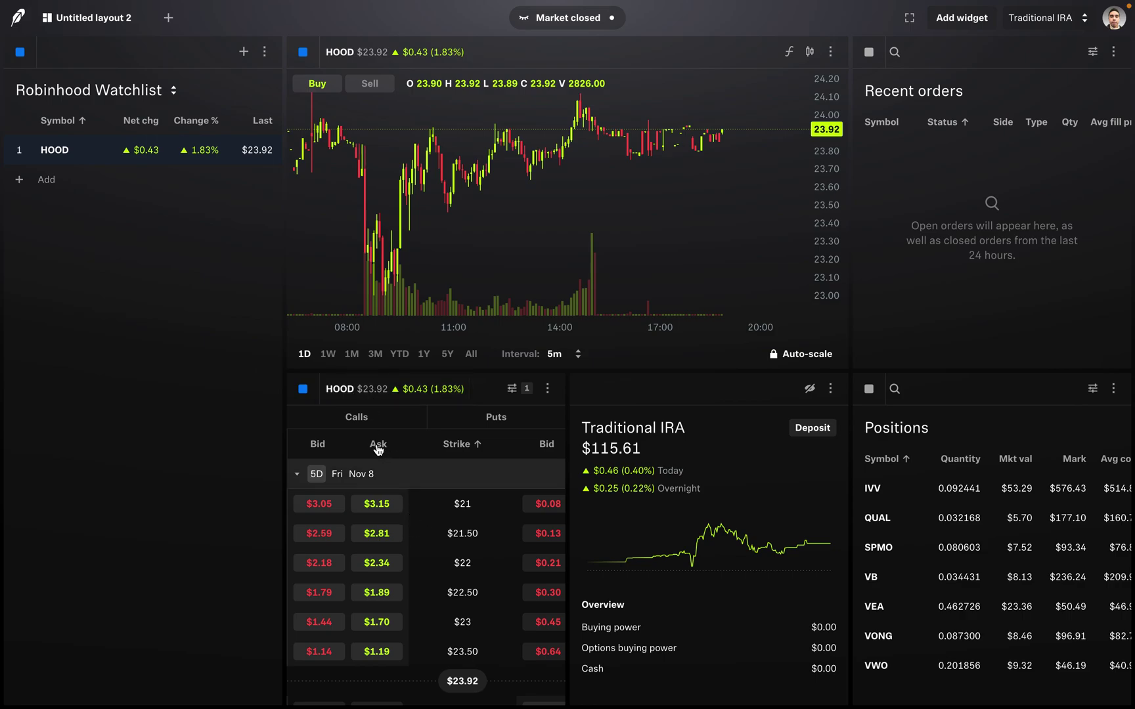
Pick AAPL Apple from the Most popular list in the options widget's symbol search
click(354, 394)
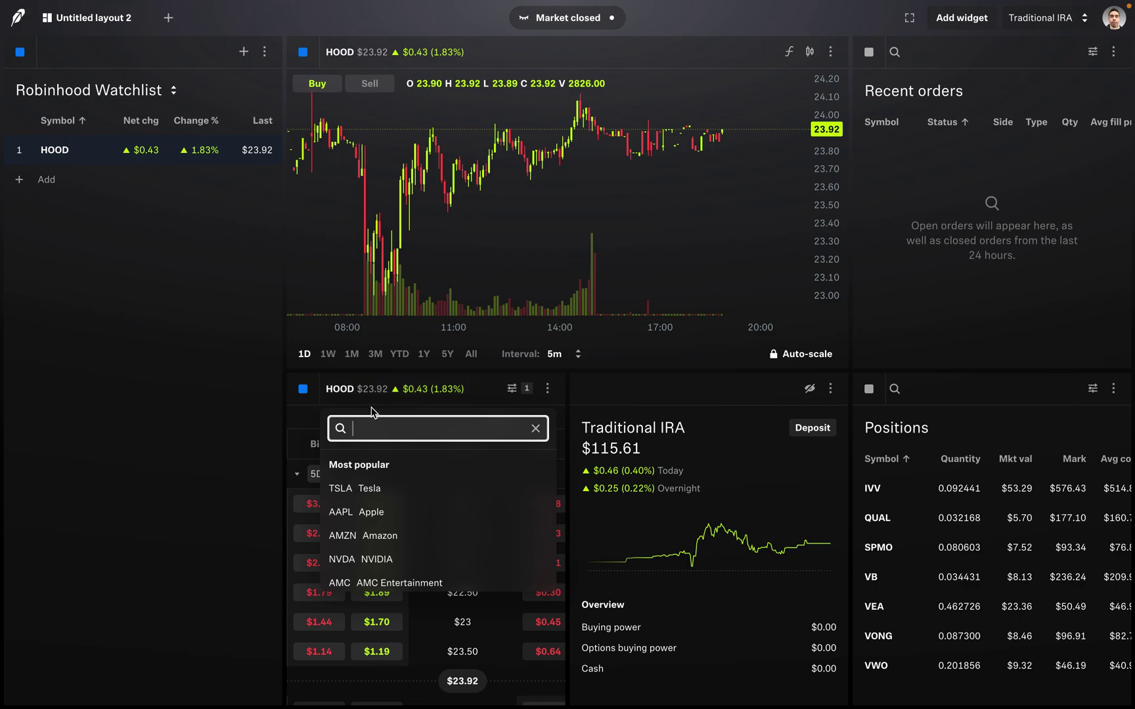
click(355, 513)
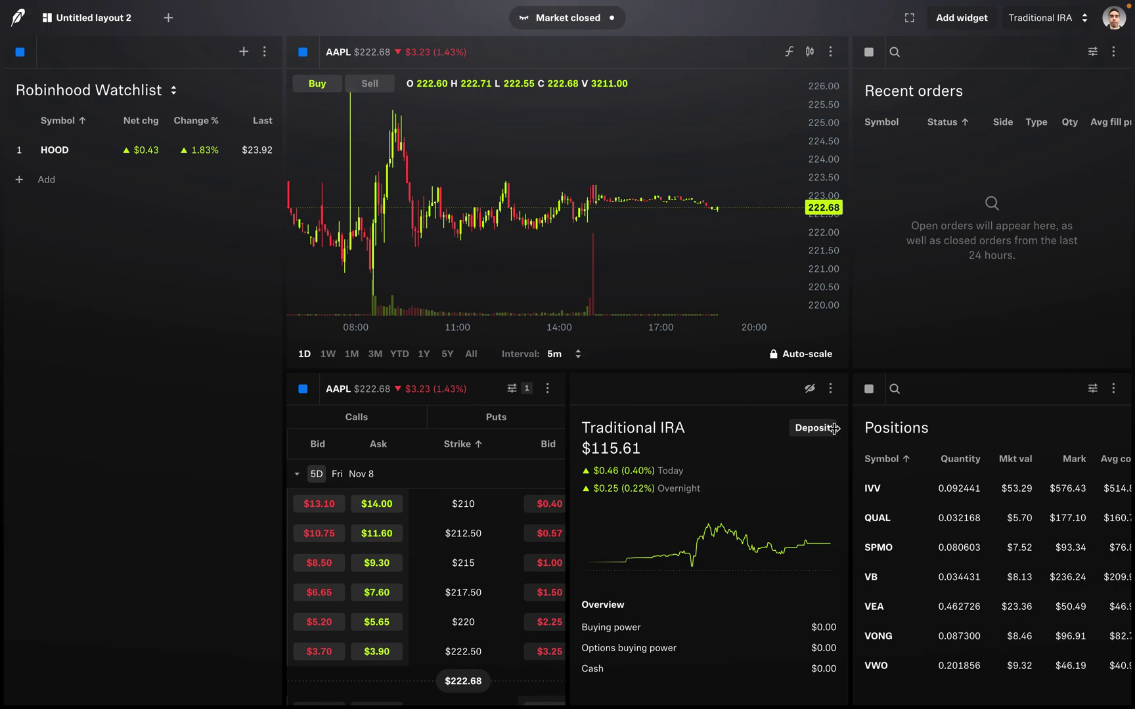
Mask the Traditional IRA balance, daily changes, buying power and cash with the Hide data toggle
click(810, 393)
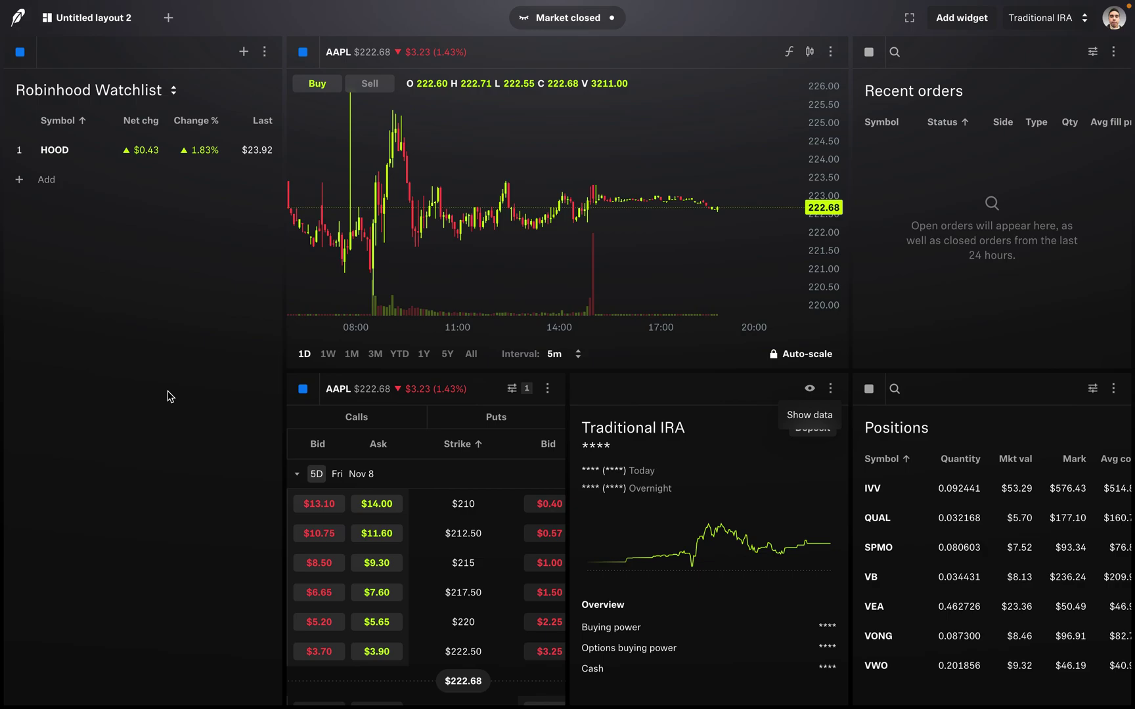
Change the 'Untitled layout 2' tab's name to 'My First Layout' using Edit name
click(96, 21)
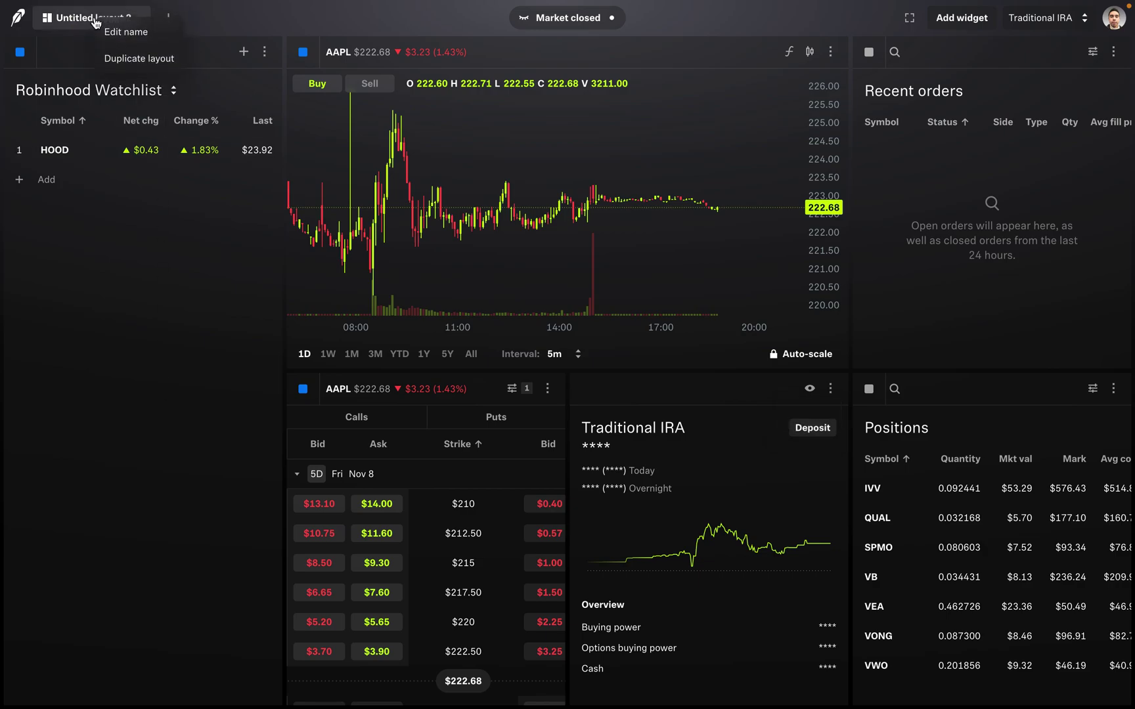
click(125, 33)
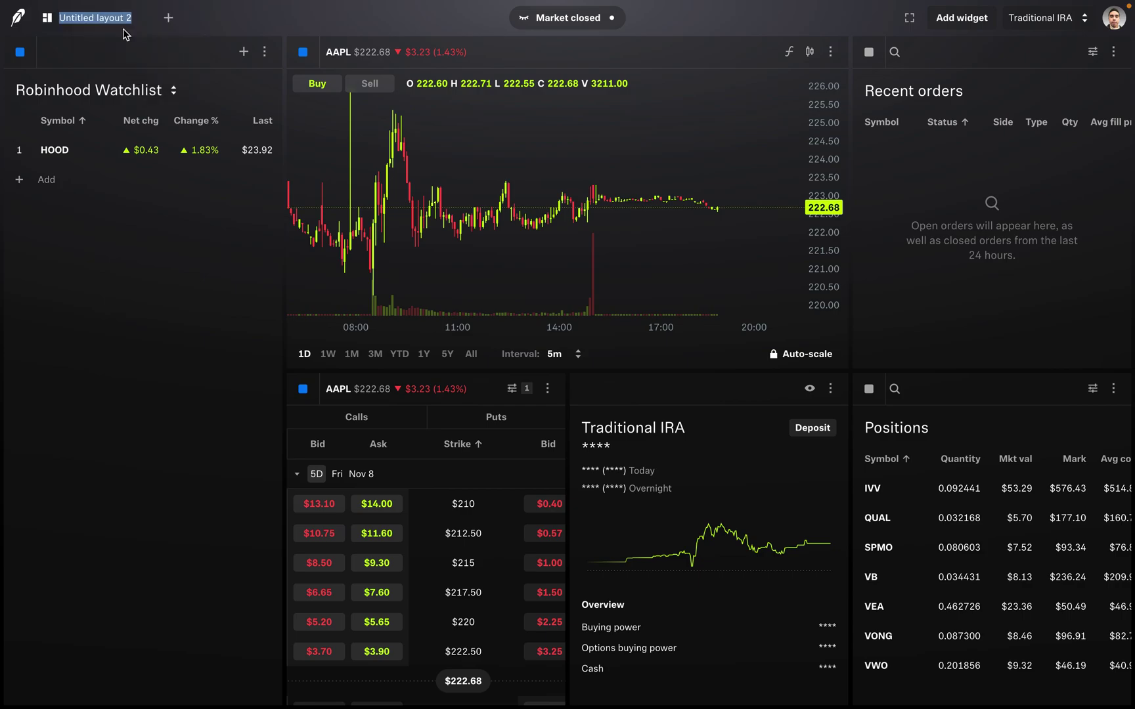
text(My First Layout)
key(Return)
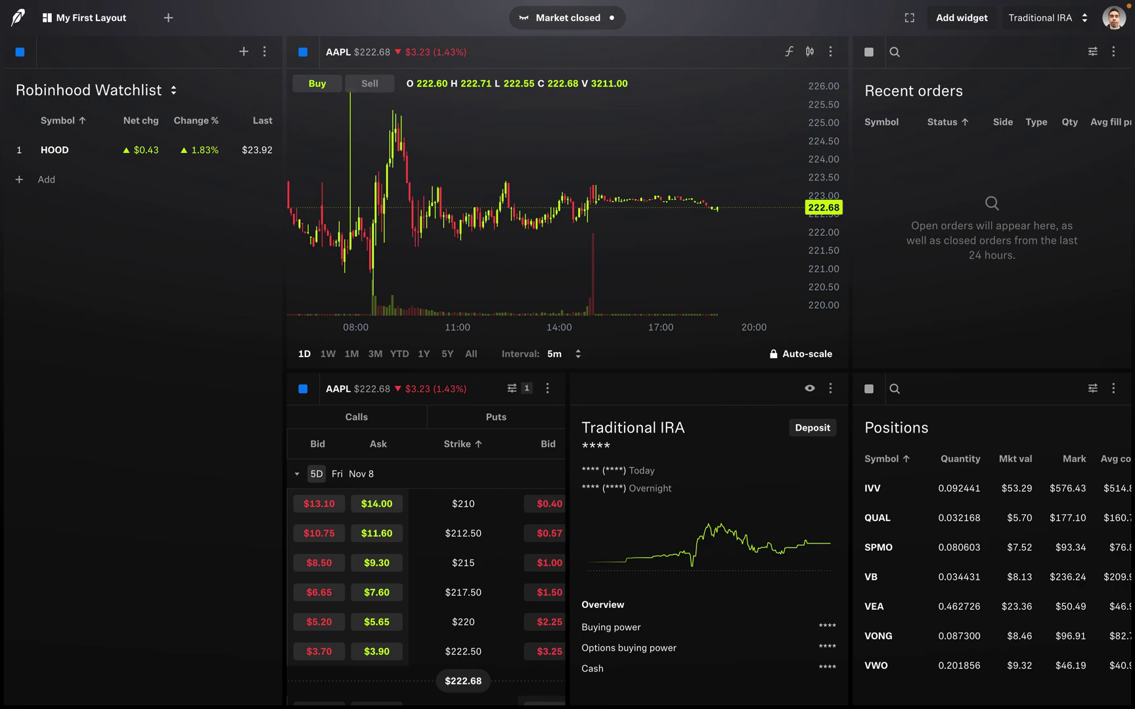
click(111, 23)
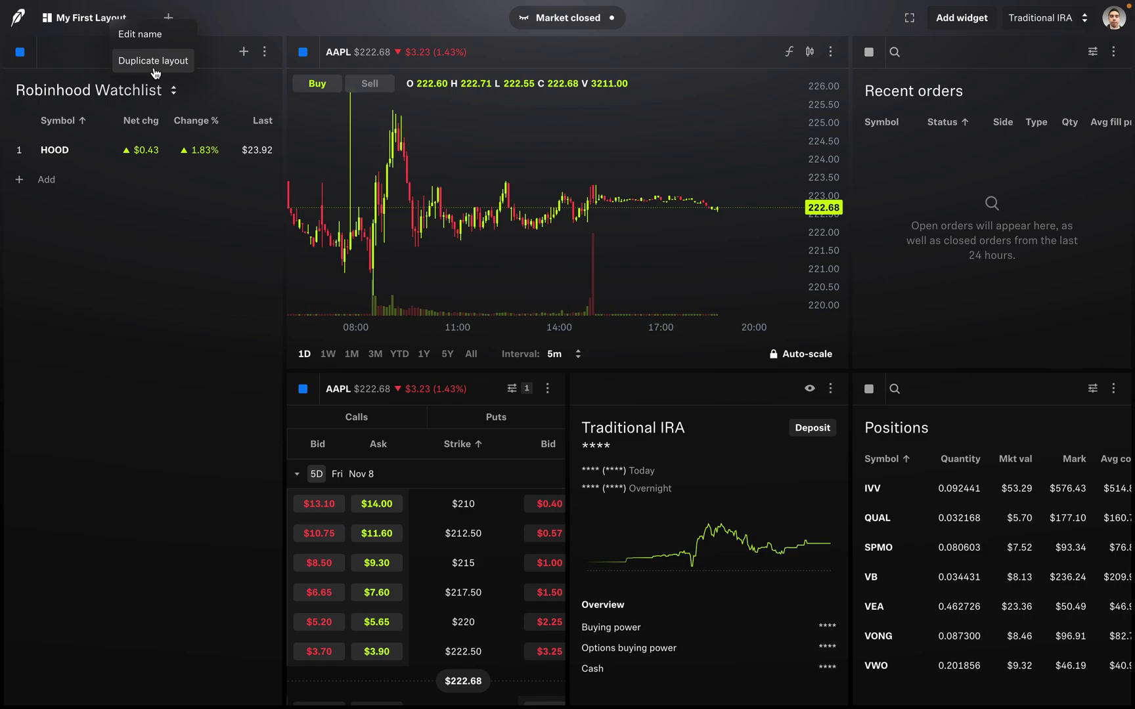
click(135, 287)
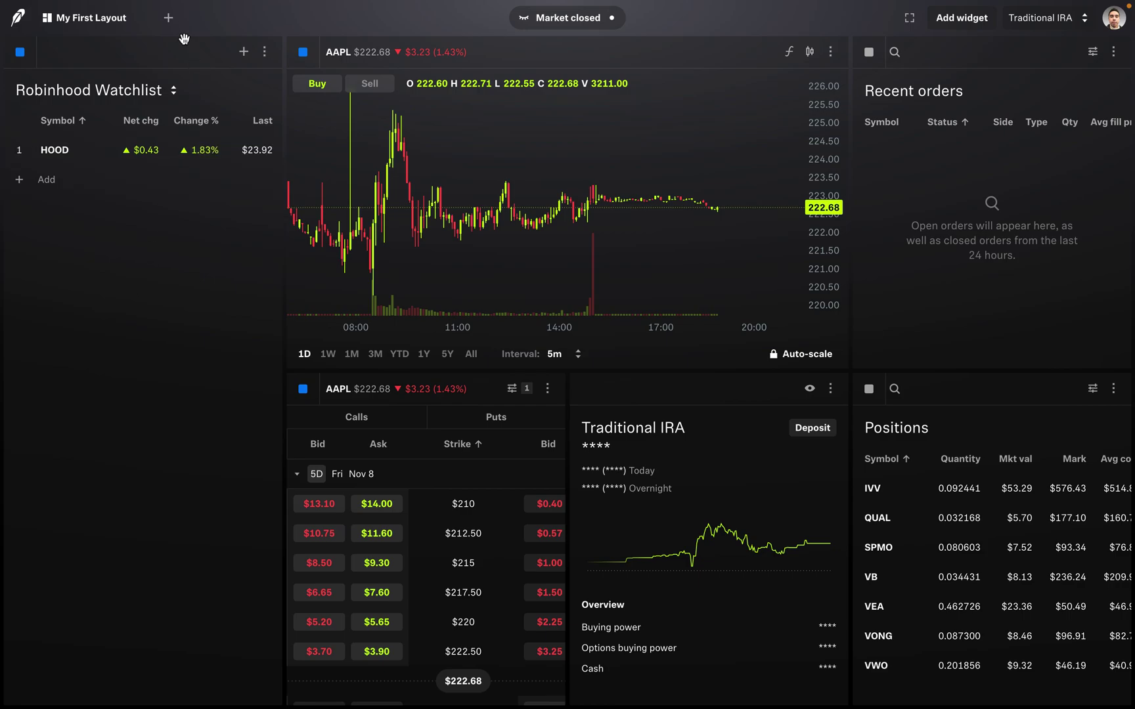
Add a new layout from the Advanced options template with NVDA chart, options chain, orders and positions
click(169, 20)
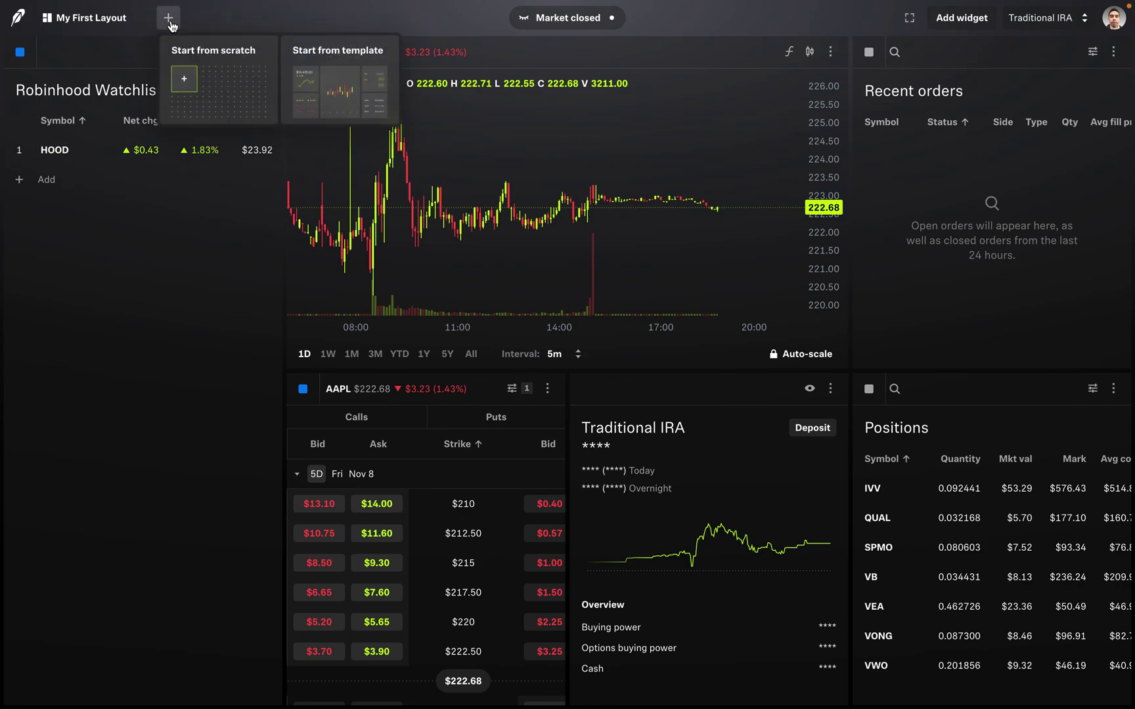
click(318, 66)
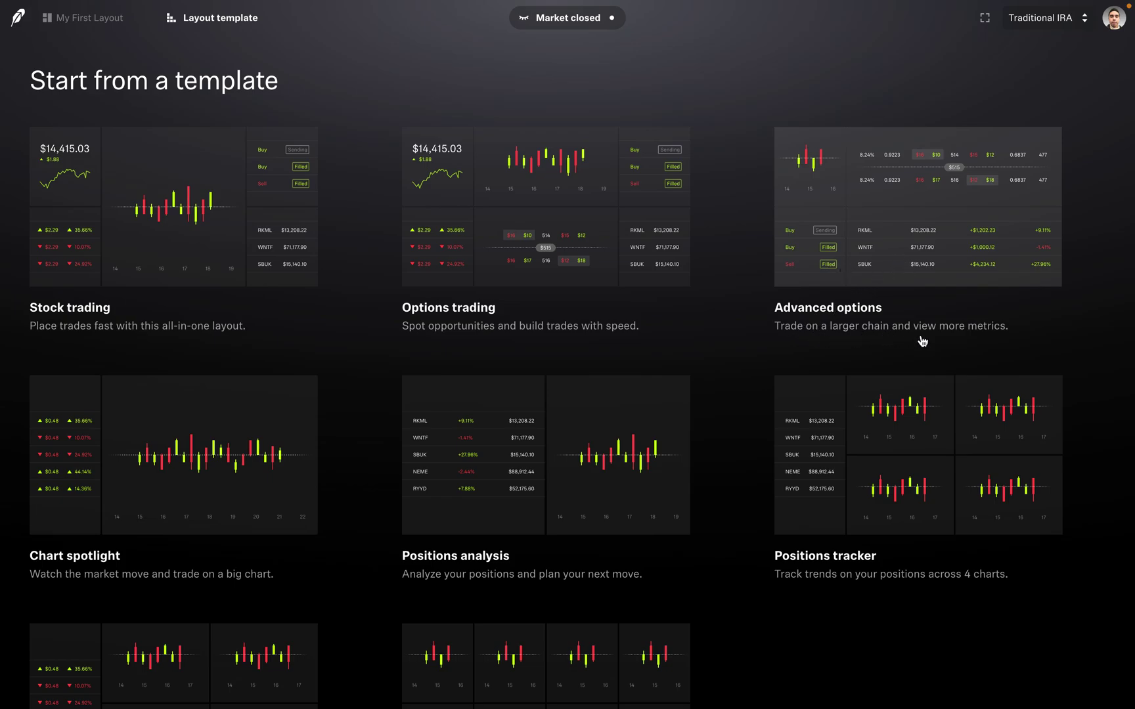
click(962, 240)
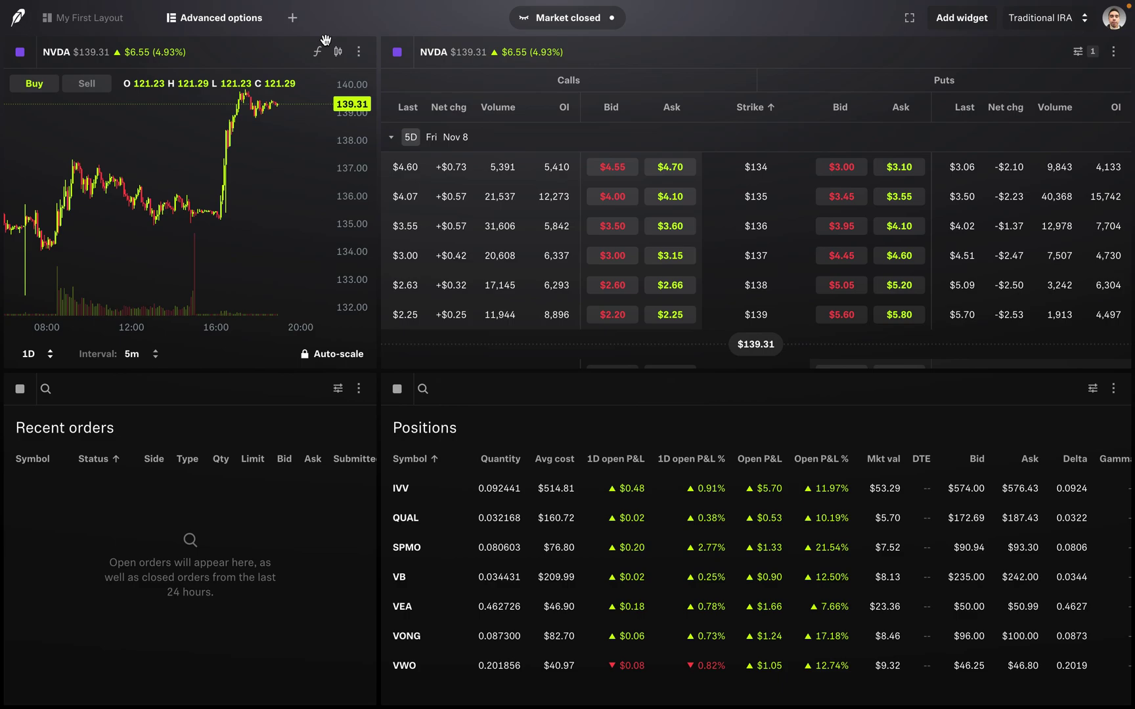
Start another layout from a template and scroll the gallery to the Watchlist tracker template
click(297, 24)
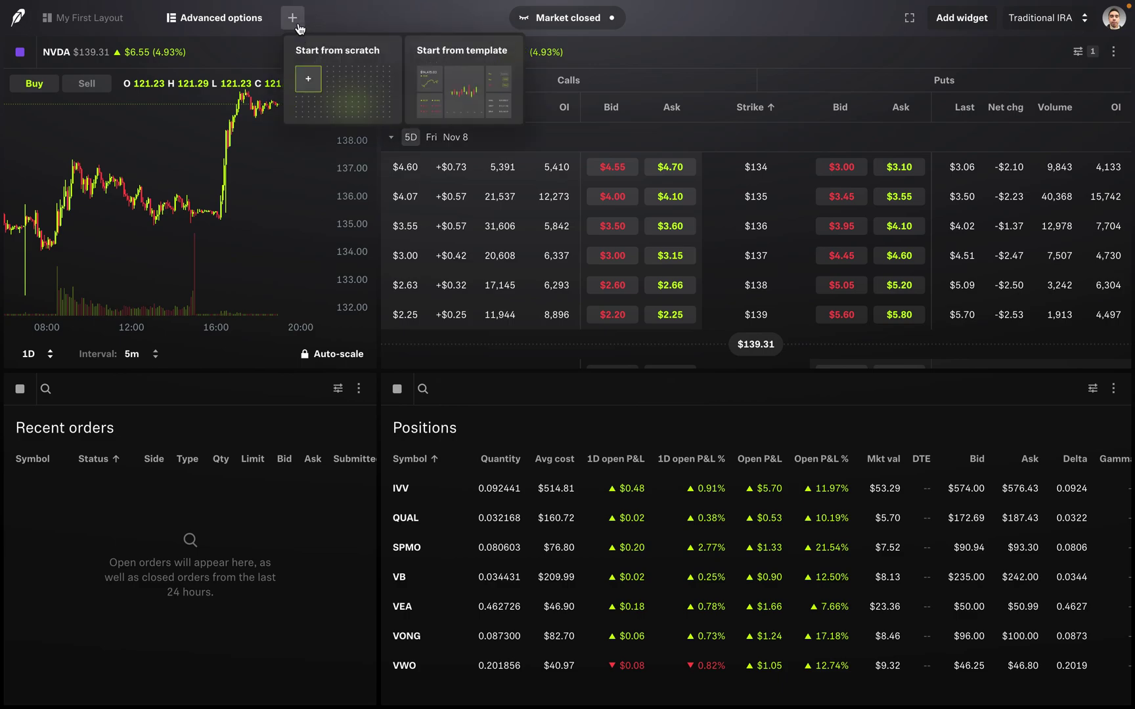
click(442, 74)
scroll(543, 328, down, 2)
scroll(543, 328, down, 3)
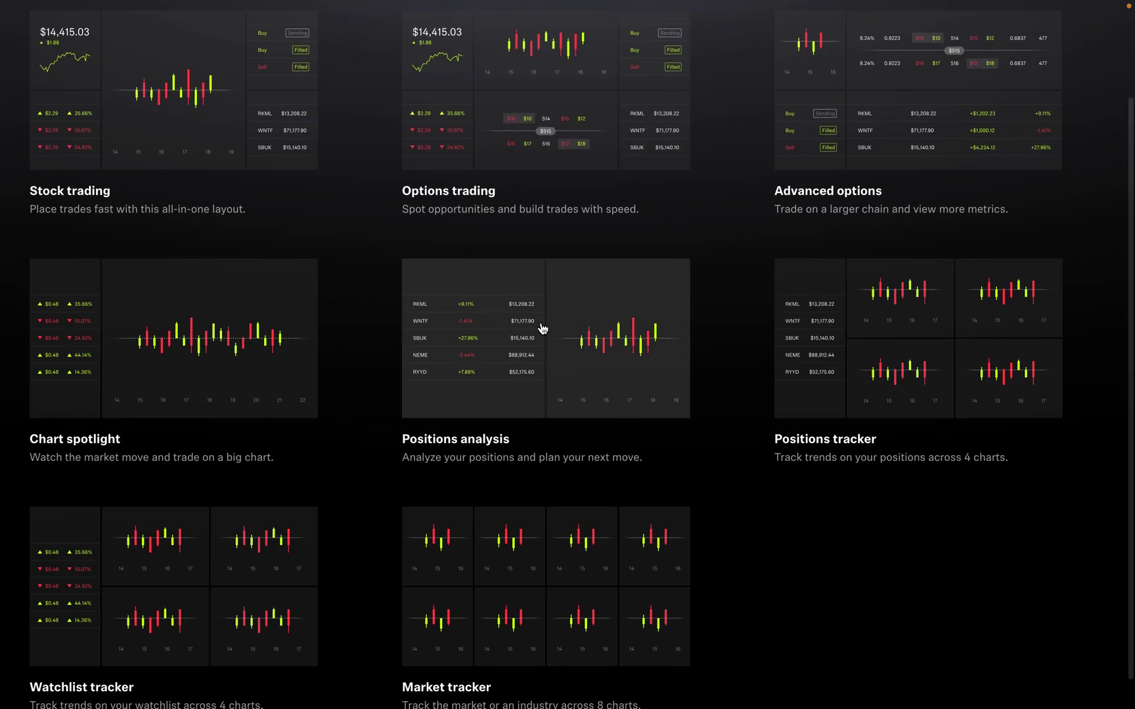
scroll(543, 329, down, 1)
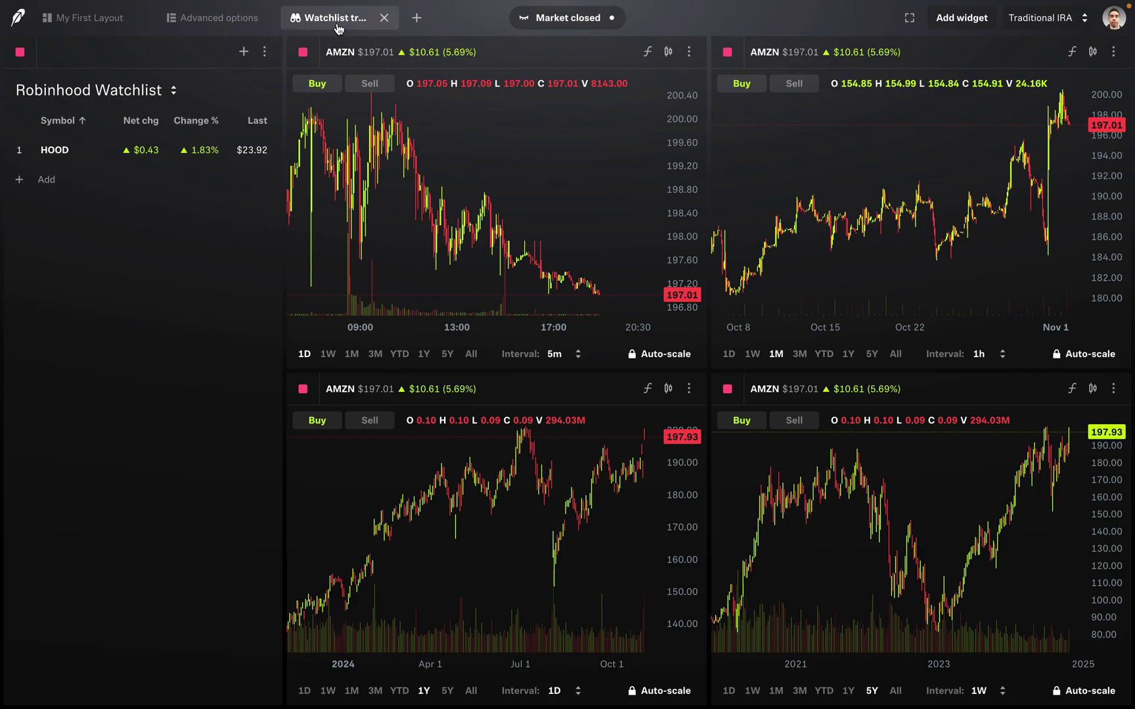
Switch to the Advanced options layout tab, then to the My First Layout tab
click(215, 22)
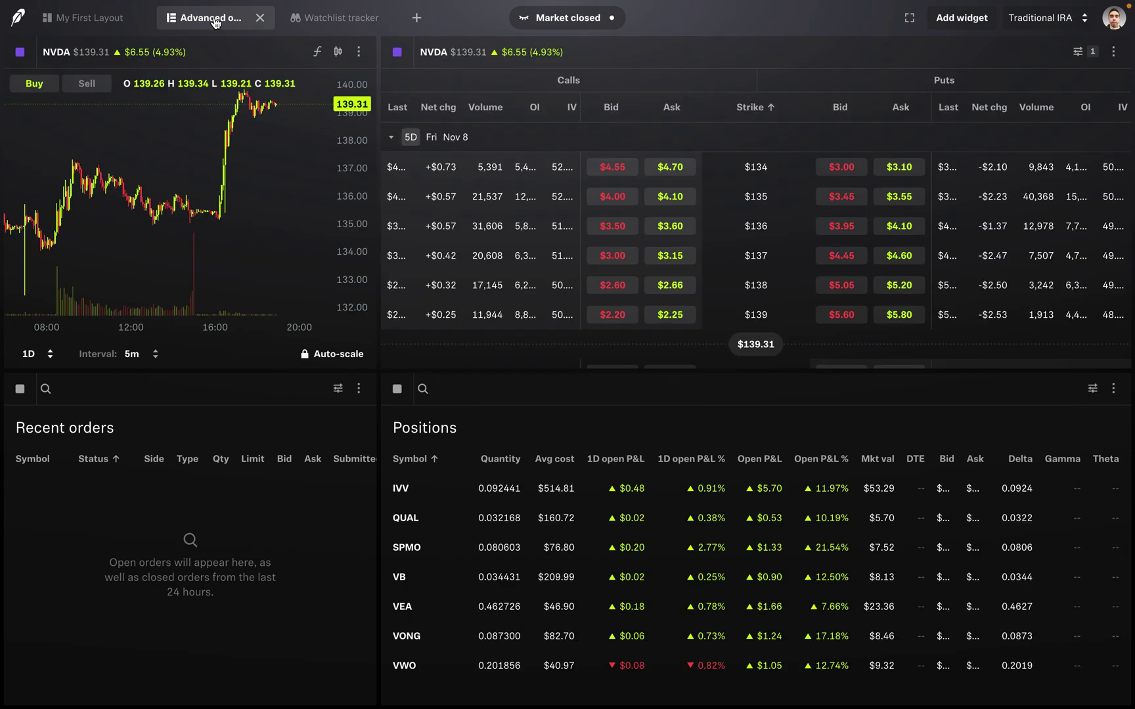
click(87, 20)
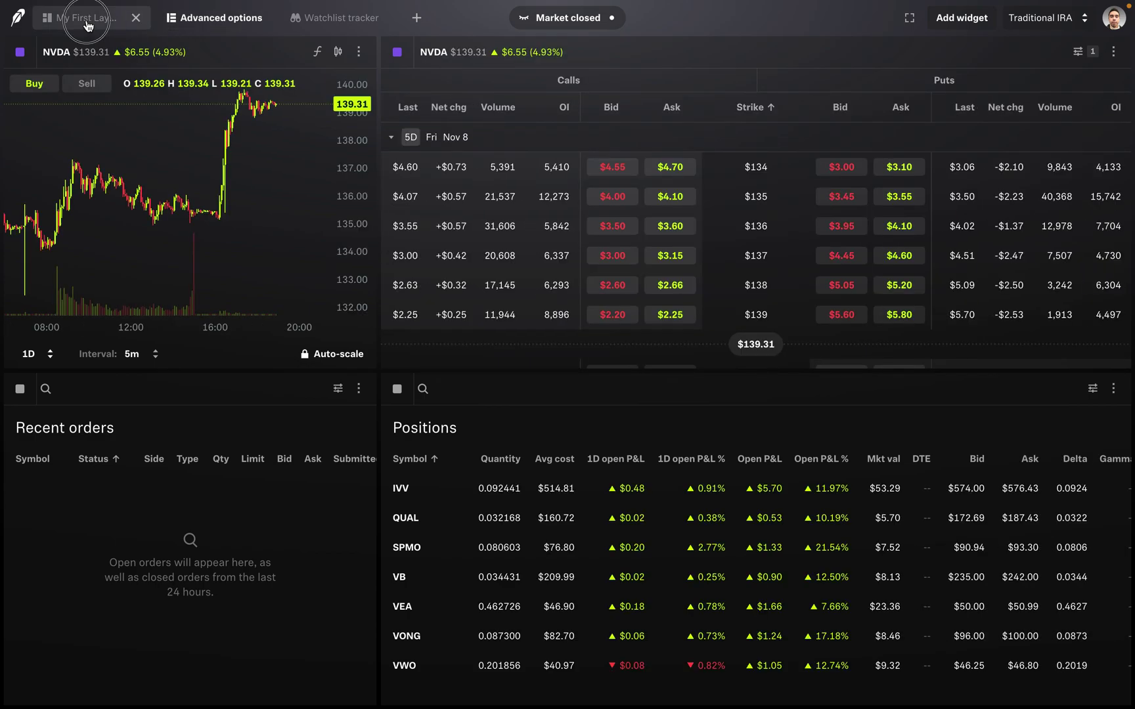